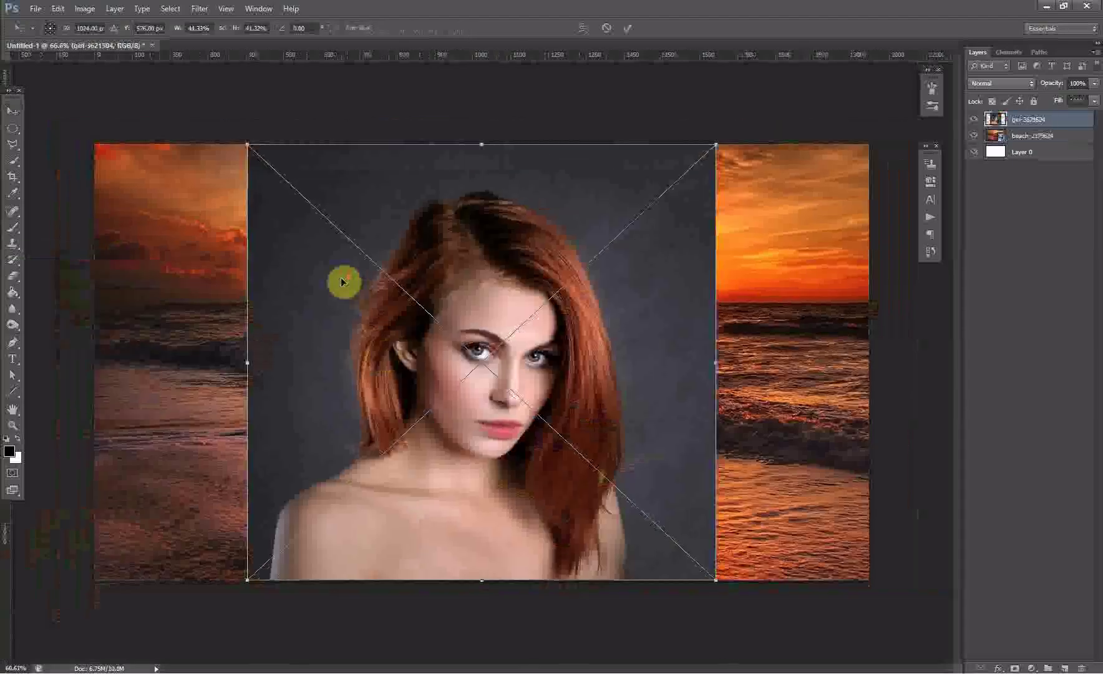
# Enlarge the woman's portrait, tilt it about four degrees and position it over the left half
pyautogui.moveTo(247, 581); pyautogui.dragTo(286, 551)
pyautogui.moveTo(381, 441); pyautogui.dragTo(261, 394)
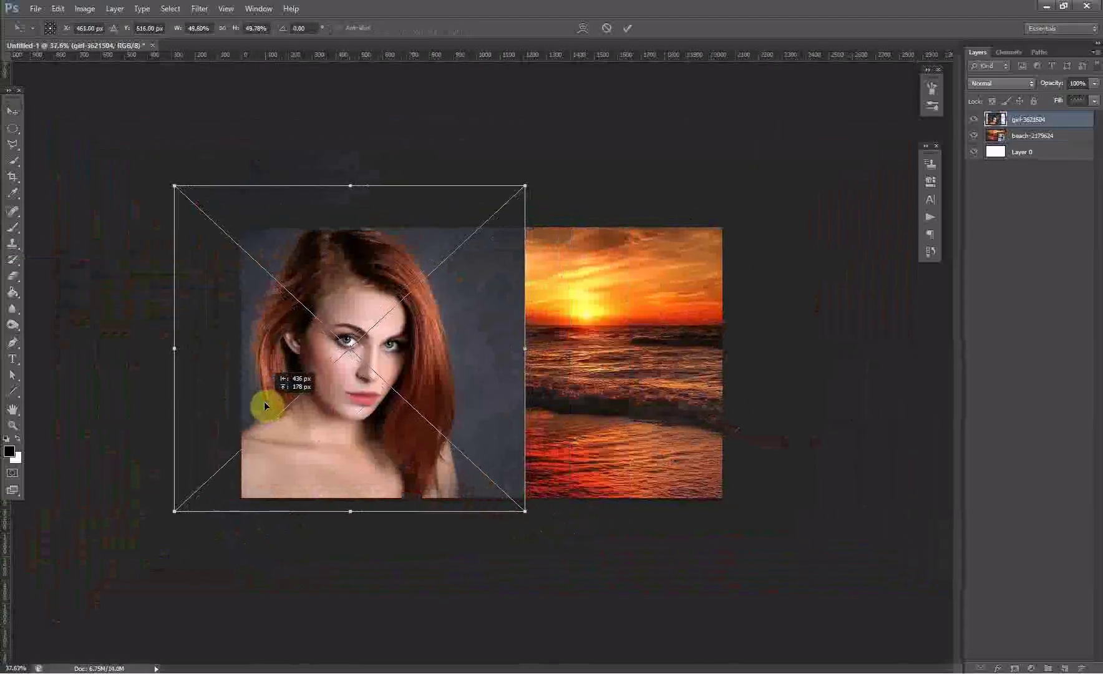
pyautogui.moveTo(192, 123); pyautogui.dragTo(207, 312)
pyautogui.moveTo(179, 510); pyautogui.dragTo(142, 551)
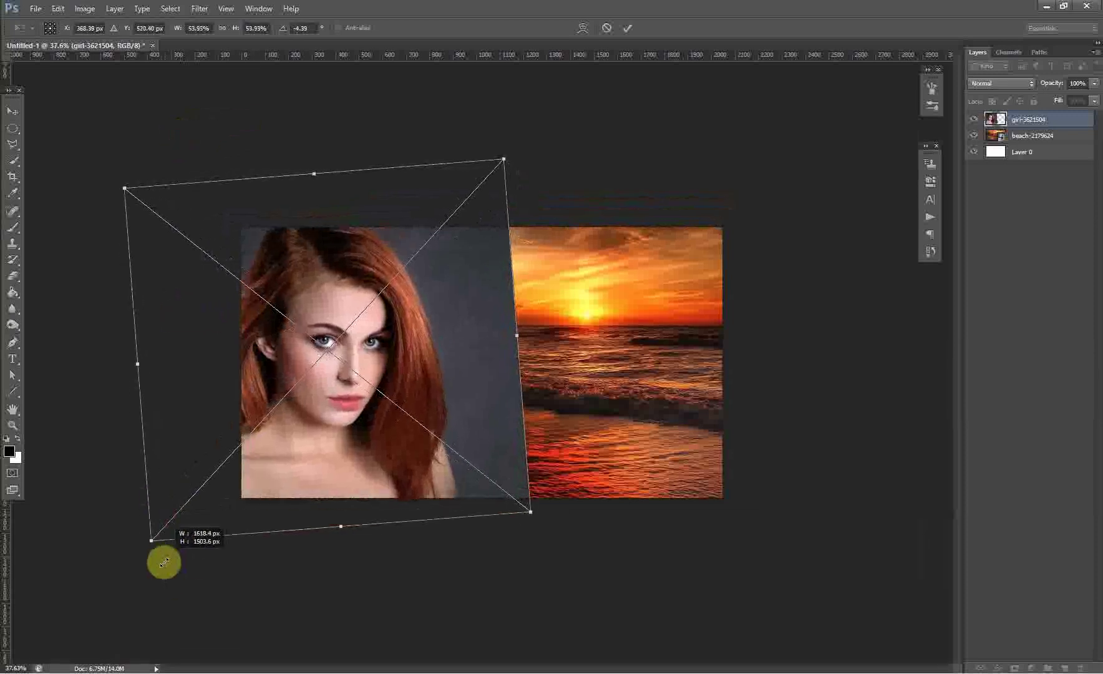
pyautogui.moveTo(328, 442); pyautogui.dragTo(334, 441)
pyautogui.press('Return')
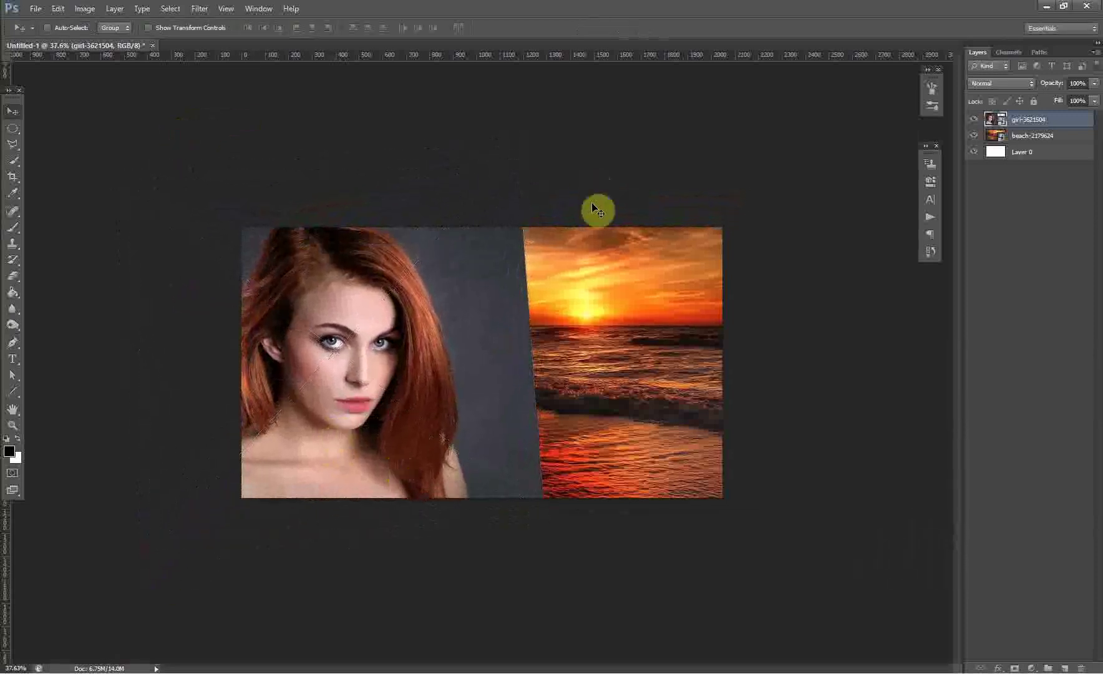
pyautogui.hotkey('ctrl', '+')
pyautogui.hotkey('ctrl', '+')
# Paint black on the mask to hide the grey backdrop around the hair, shoulder and top-left corner
pyautogui.click(12, 227)
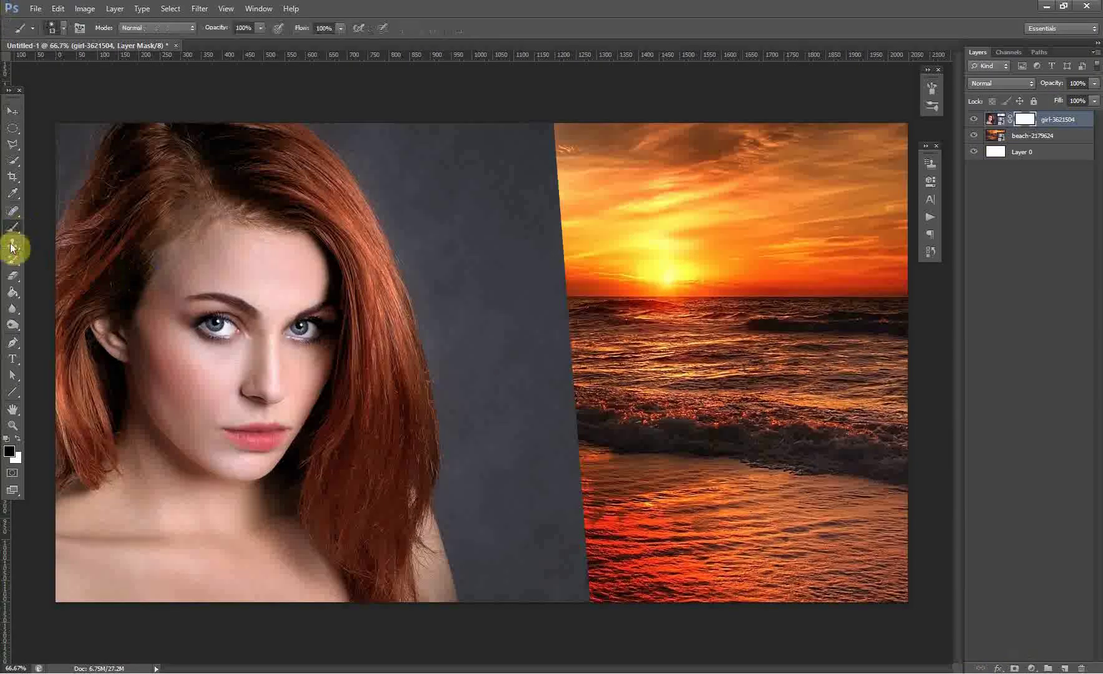
pyautogui.rightClick(562, 193)
pyautogui.moveTo(531, 137)
pyautogui.mouseDown()
pyautogui.moveTo(590, 332)
pyautogui.moveTo(535, 526)
pyautogui.moveTo(405, 156)
pyautogui.mouseUp()
pyautogui.press('[')
pyautogui.moveTo(66, 141); pyautogui.dragTo(79, 128)
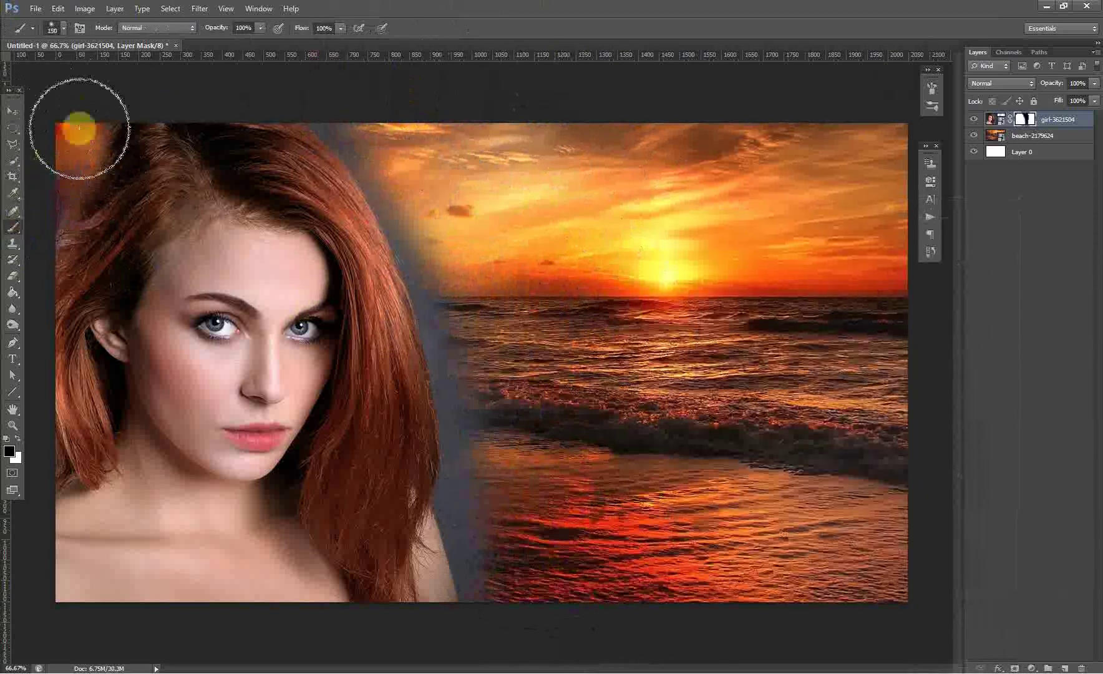
pyautogui.moveTo(394, 179)
pyautogui.mouseDown()
pyautogui.moveTo(419, 197)
pyautogui.moveTo(469, 558)
pyautogui.mouseUp()
pyautogui.click(382, 176)
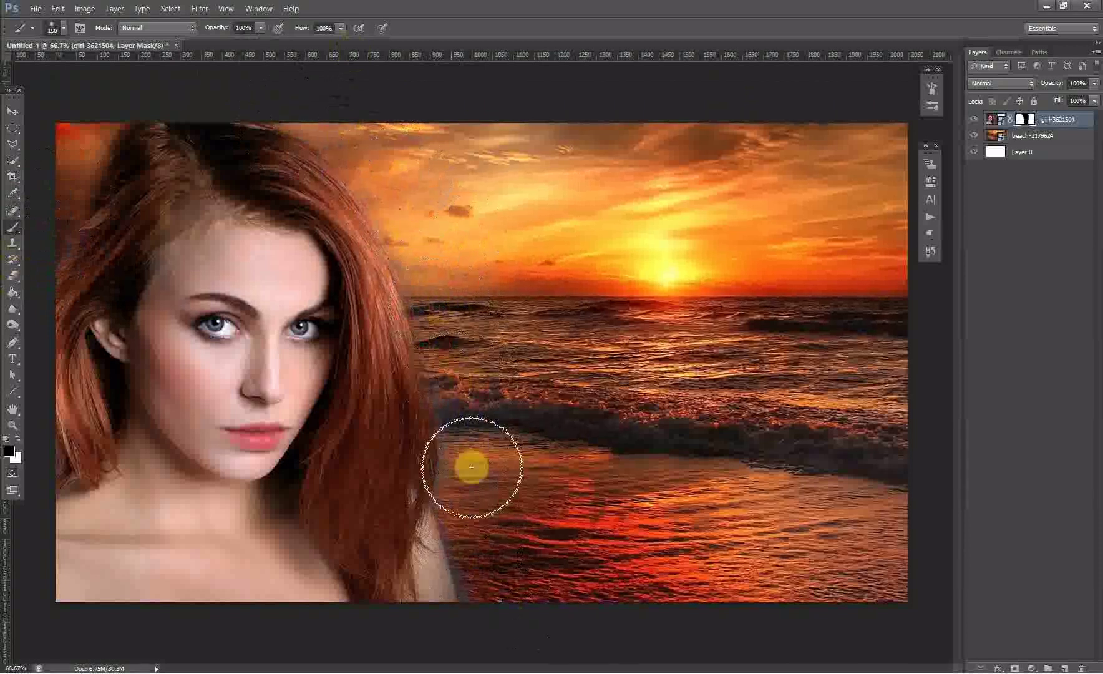
pyautogui.moveTo(445, 483)
pyautogui.mouseDown()
pyautogui.moveTo(462, 529)
pyautogui.moveTo(433, 566)
pyautogui.moveTo(468, 603)
pyautogui.moveTo(456, 446)
pyautogui.mouseUp()
pyautogui.click(1032, 668)
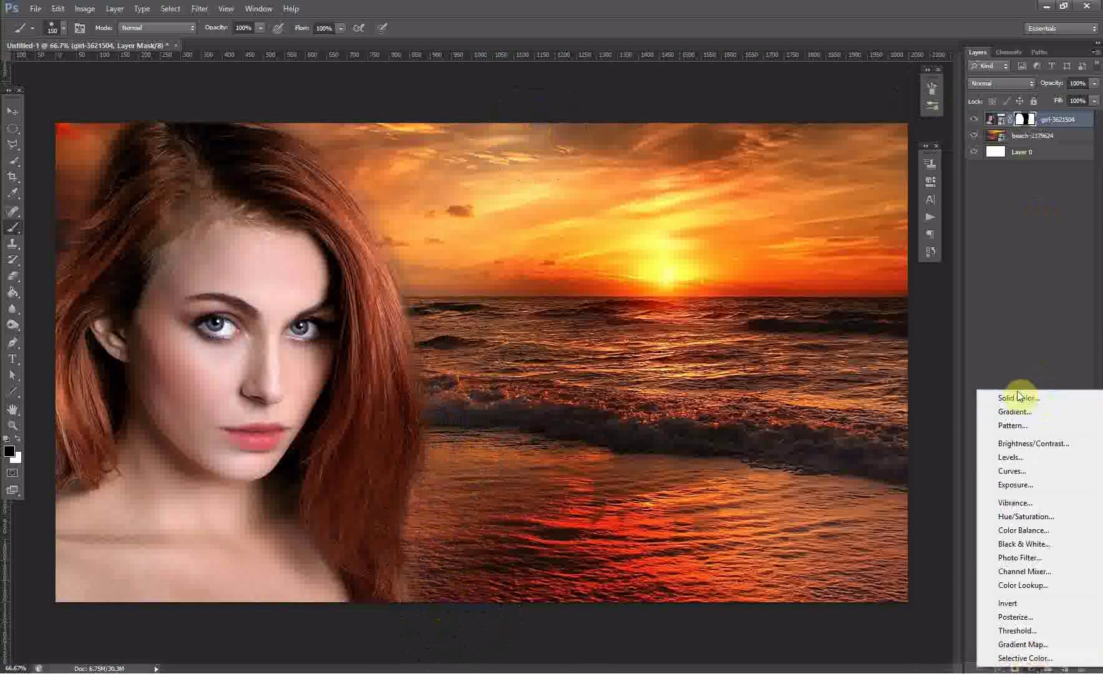
# Add a clipped Color Balance layer warming midtones, shadows and highlights toward red and yellow
pyautogui.click(1023, 530)
pyautogui.rightClick(1060, 119)
pyautogui.click(1047, 277)
pyautogui.moveTo(846, 221); pyautogui.dragTo(830, 245)
pyautogui.moveTo(826, 264); pyautogui.dragTo(822, 273)
pyautogui.moveTo(829, 224); pyautogui.dragTo(824, 267)
pyautogui.click(849, 194)
pyautogui.click(833, 225)
pyautogui.moveTo(833, 224); pyautogui.dragTo(823, 243)
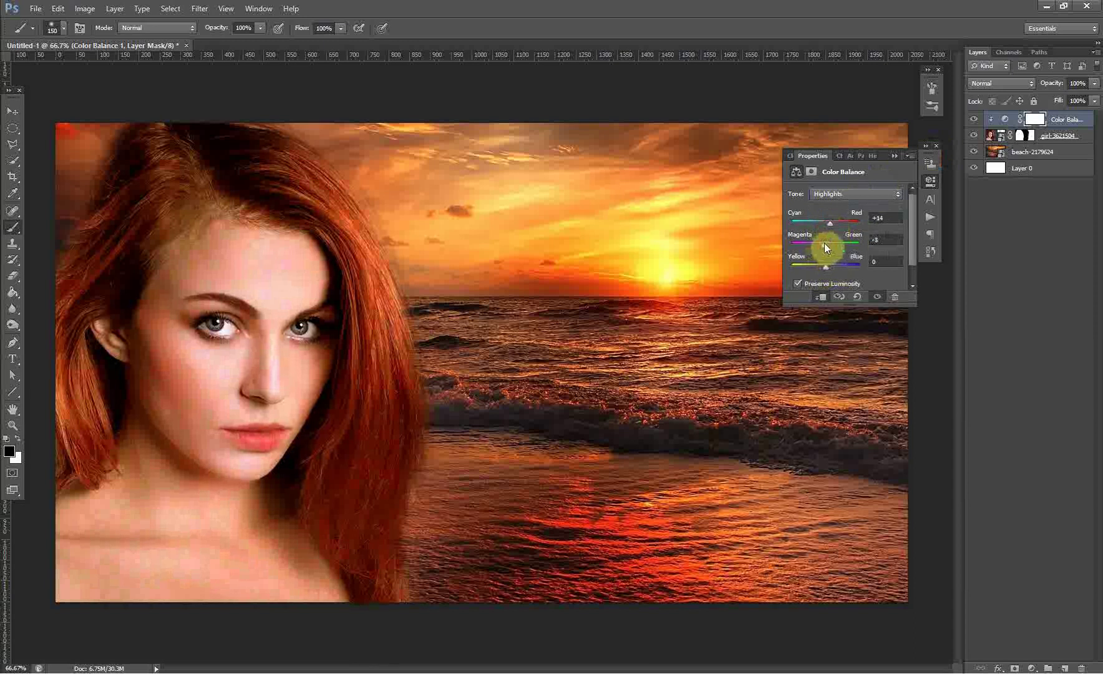
pyautogui.click(973, 117)
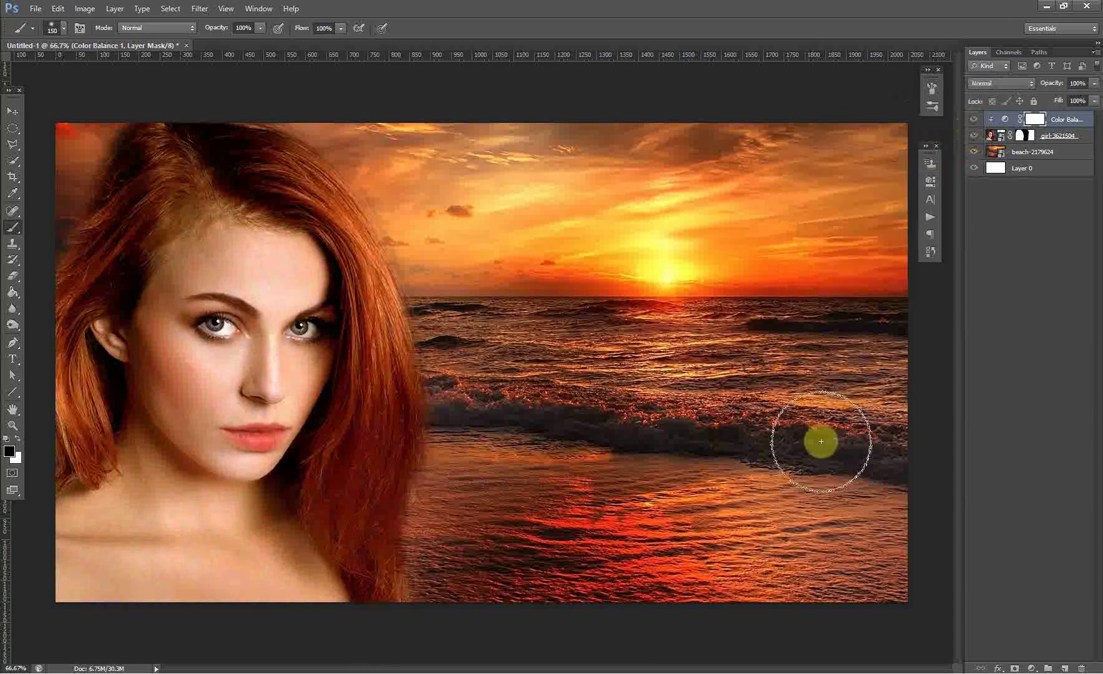
# Add a Brightness/Contrast layer clipped to the portrait and raise the brightness
pyautogui.click(1032, 667)
pyautogui.click(1023, 441)
pyautogui.hotkey('ctrl', 'alt', 'g')
pyautogui.moveTo(846, 224); pyautogui.dragTo(854, 223)
pyautogui.click(996, 271)
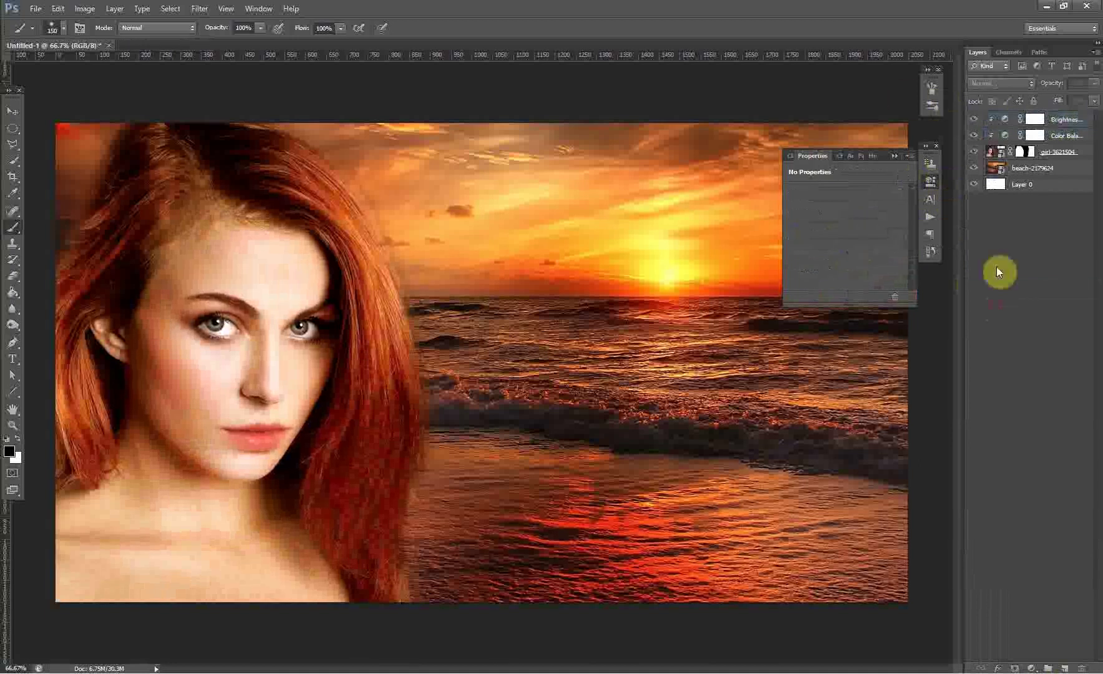
pyautogui.click(895, 156)
pyautogui.scroll(2, 157, 411)
# Group the adjustment layers as 'eyes' and add a Solid Color fill with an inverted mask
pyautogui.moveTo(1063, 124); pyautogui.dragTo(1048, 667)
pyautogui.doubleClick(1023, 118)
pyautogui.write('eyes')
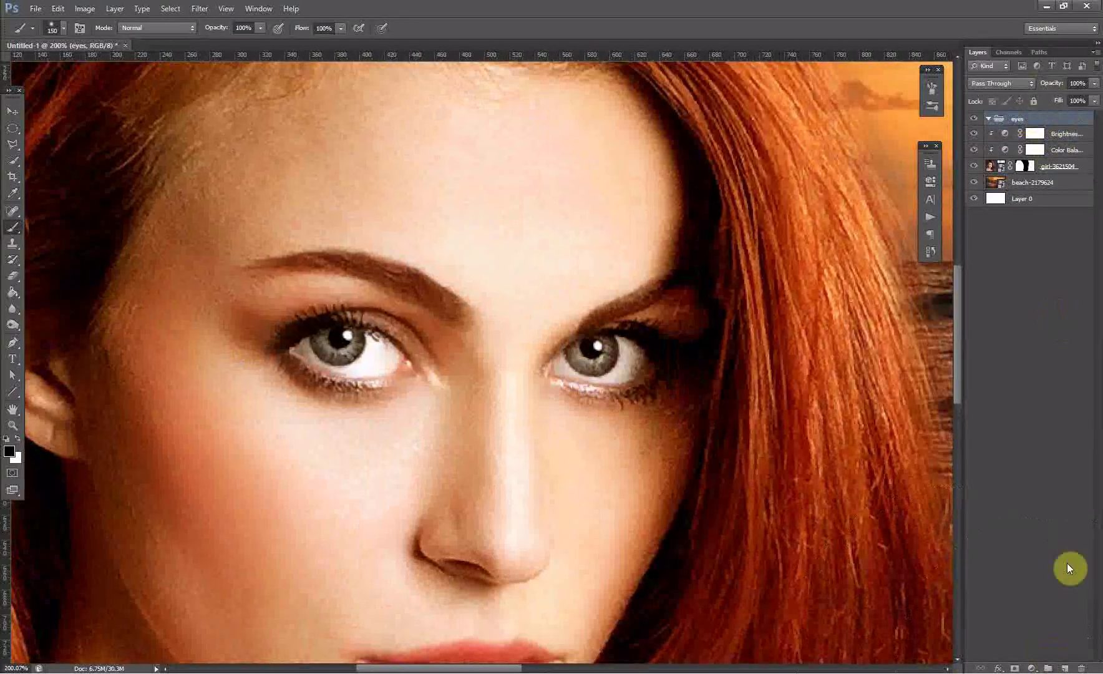
pyautogui.click(1031, 668)
pyautogui.click(997, 382)
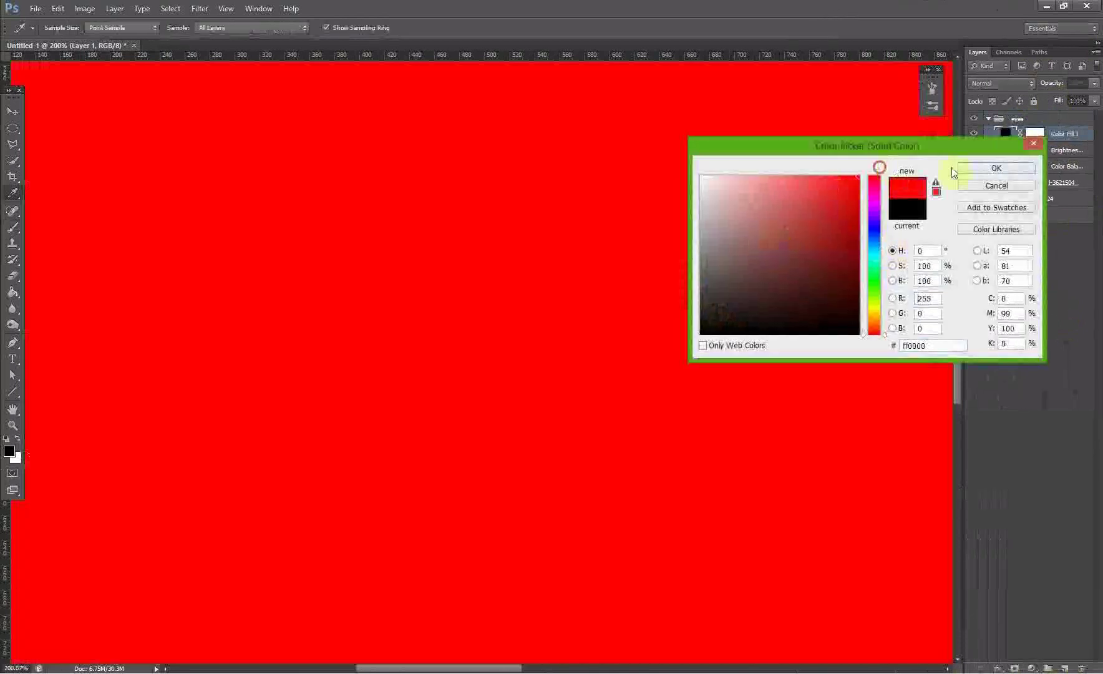
pyautogui.click(974, 169)
pyautogui.hotkey('ctrl', 'i')
pyautogui.press('b')
# Paint white over both irises in the fill's mask with a small brush
pyautogui.moveTo(327, 343)
pyautogui.mouseDown()
pyautogui.moveTo(343, 346)
pyautogui.moveTo(345, 319)
pyautogui.mouseUp()
pyautogui.scroll(2, 361, 334)
pyautogui.press('x')
pyautogui.press('[')
pyautogui.press('[')
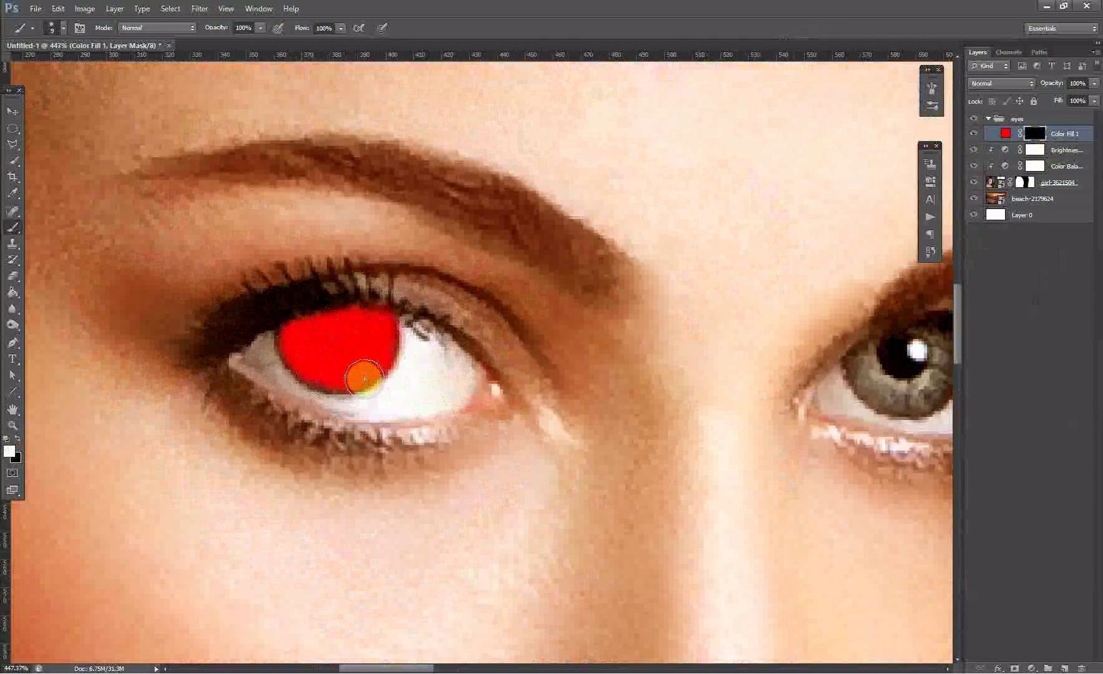
pyautogui.moveTo(380, 661); pyautogui.dragTo(431, 660)
pyautogui.moveTo(439, 329)
pyautogui.mouseDown()
pyautogui.moveTo(452, 359)
pyautogui.moveTo(374, 372)
pyautogui.mouseUp()
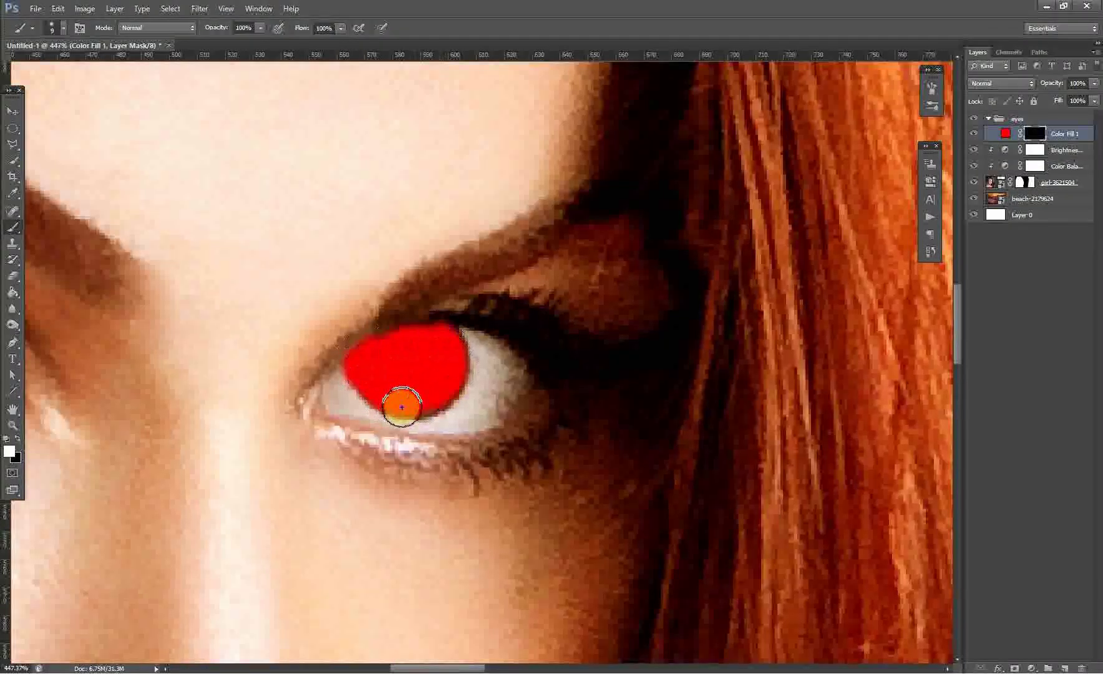
pyautogui.hotkey('ctrl', '0')
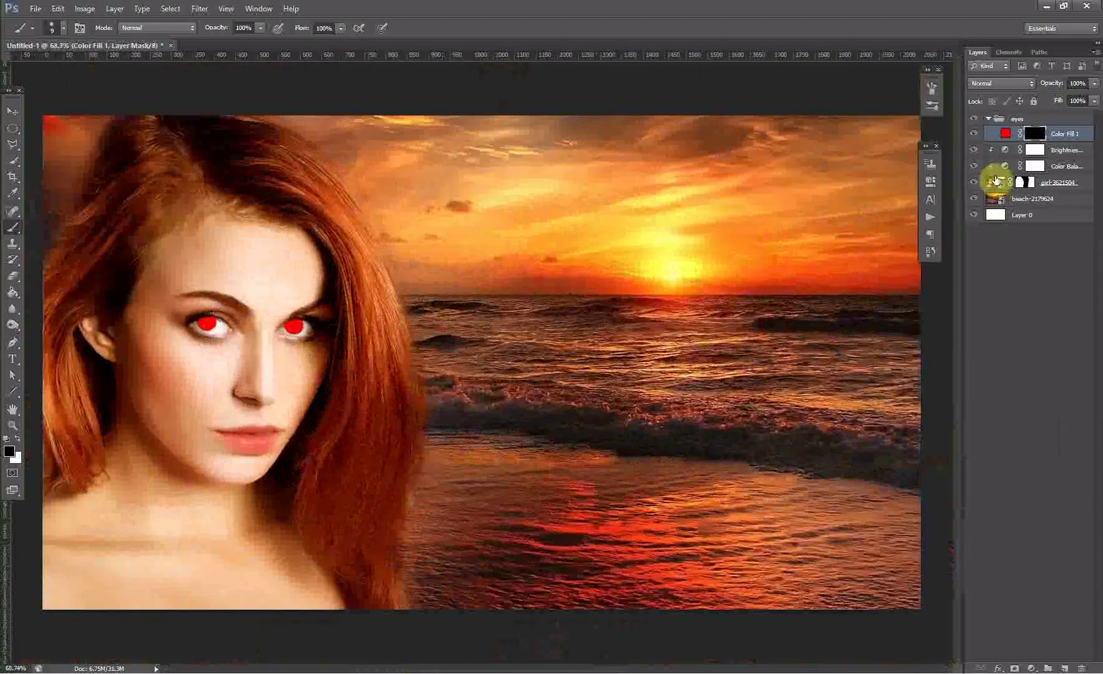
# Recolour the eye fill with orange sampled from the sky, trying Overlay then Difference blending
pyautogui.doubleClick(1005, 133)
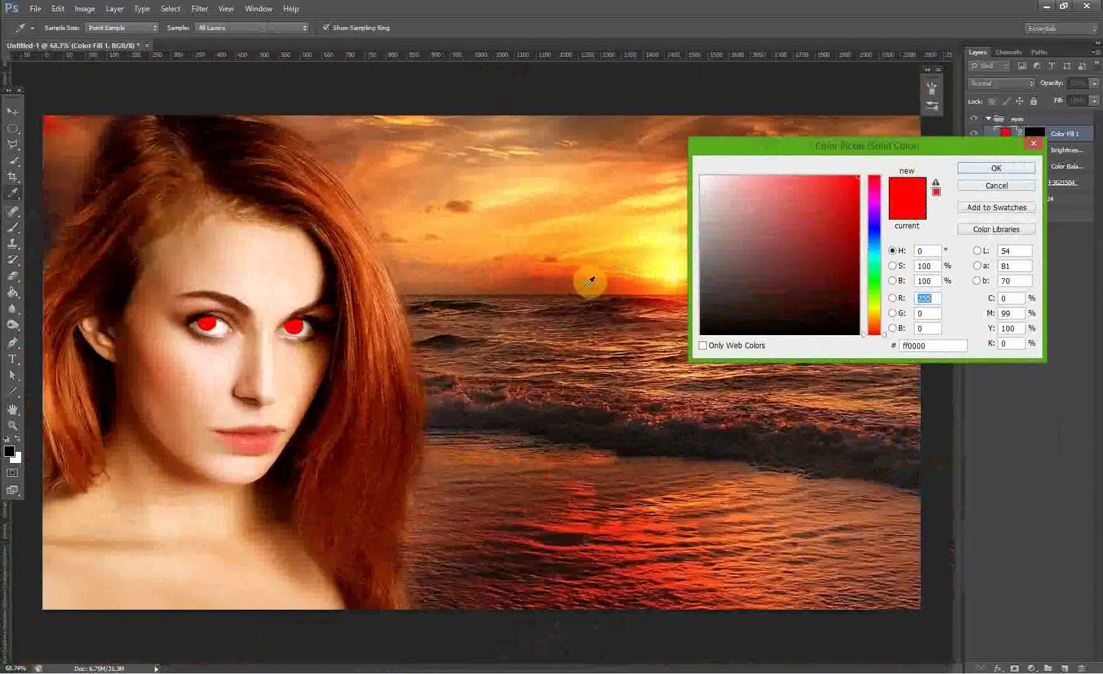
pyautogui.click(592, 274)
pyautogui.click(996, 168)
pyautogui.click(998, 83)
pyautogui.click(979, 246)
pyautogui.click(1001, 83)
pyautogui.click(982, 325)
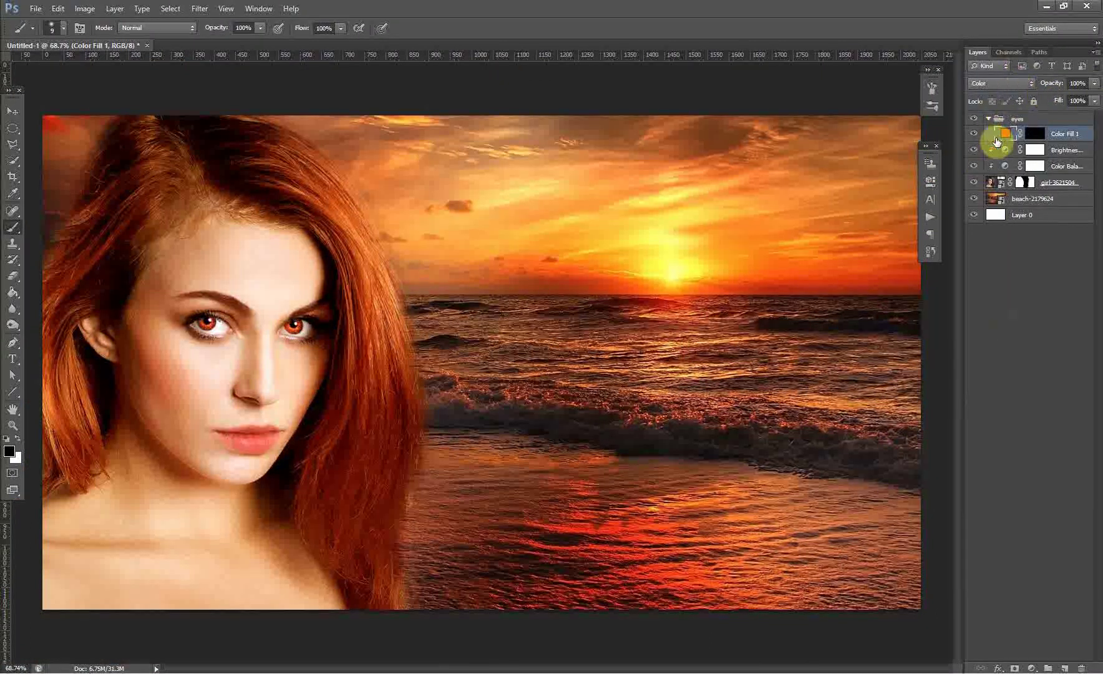
pyautogui.press('v')
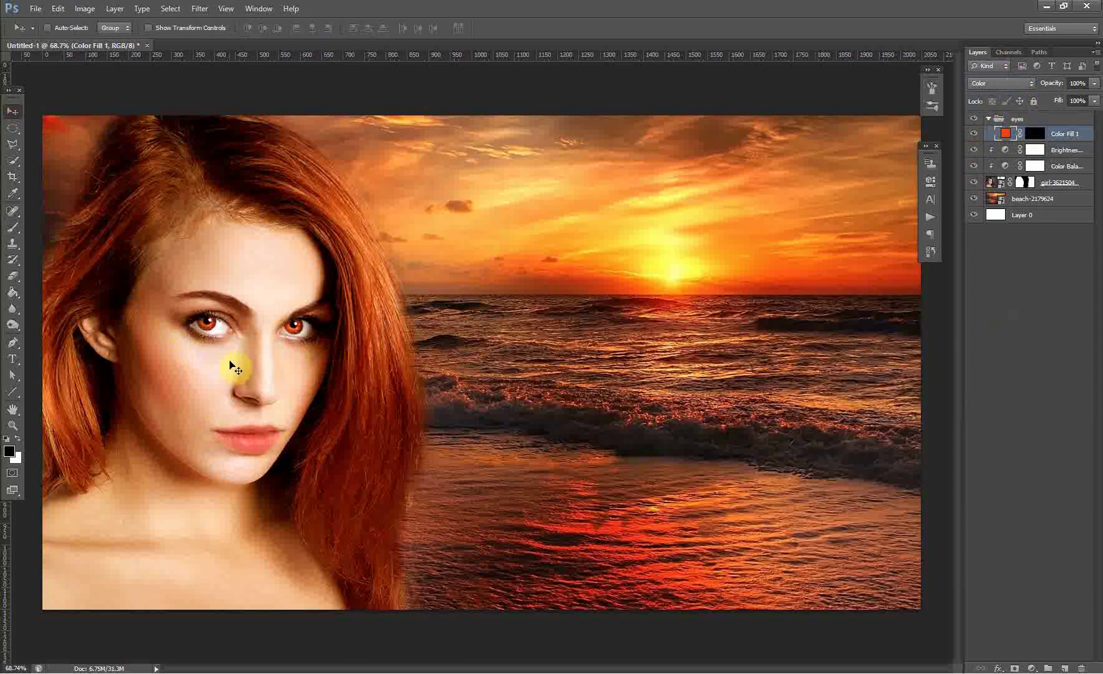
pyautogui.scroll(-2, 206, 349)
pyautogui.scroll(2, 229, 365)
pyautogui.click(1014, 118)
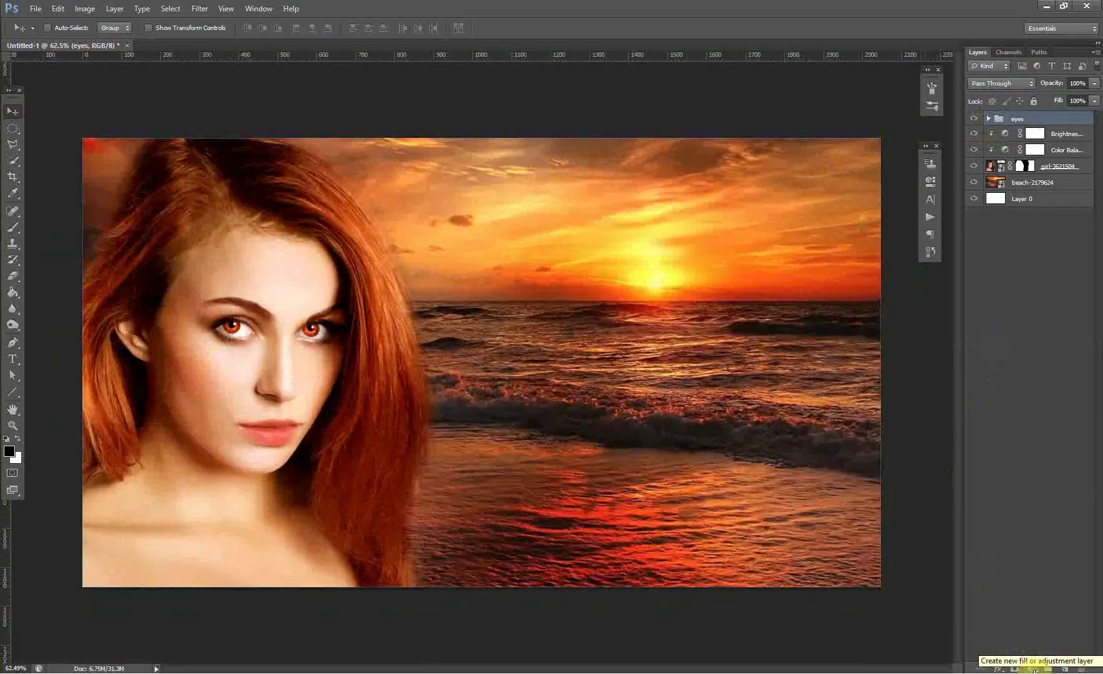
# Add a white Solid Color fill with an inverted mask and pick a cloud-textured brush
pyautogui.click(1061, 668)
pyautogui.click(1004, 397)
pyautogui.click(930, 163)
pyautogui.hotkey('ctrl', 'i')
pyautogui.press('b')
pyautogui.click(53, 28)
pyautogui.scroll(3, 401, 307)
pyautogui.click(34, 315)
pyautogui.doubleClick(354, 321)
pyautogui.click(128, 418)
pyautogui.press('[')
pyautogui.click(82, 328)
# Paint cloud texture into the mask along the bottom edge, left side and top-left hair
pyautogui.click(110, 458)
pyautogui.moveTo(143, 474); pyautogui.dragTo(536, 580)
pyautogui.moveTo(338, 570); pyautogui.dragTo(686, 564)
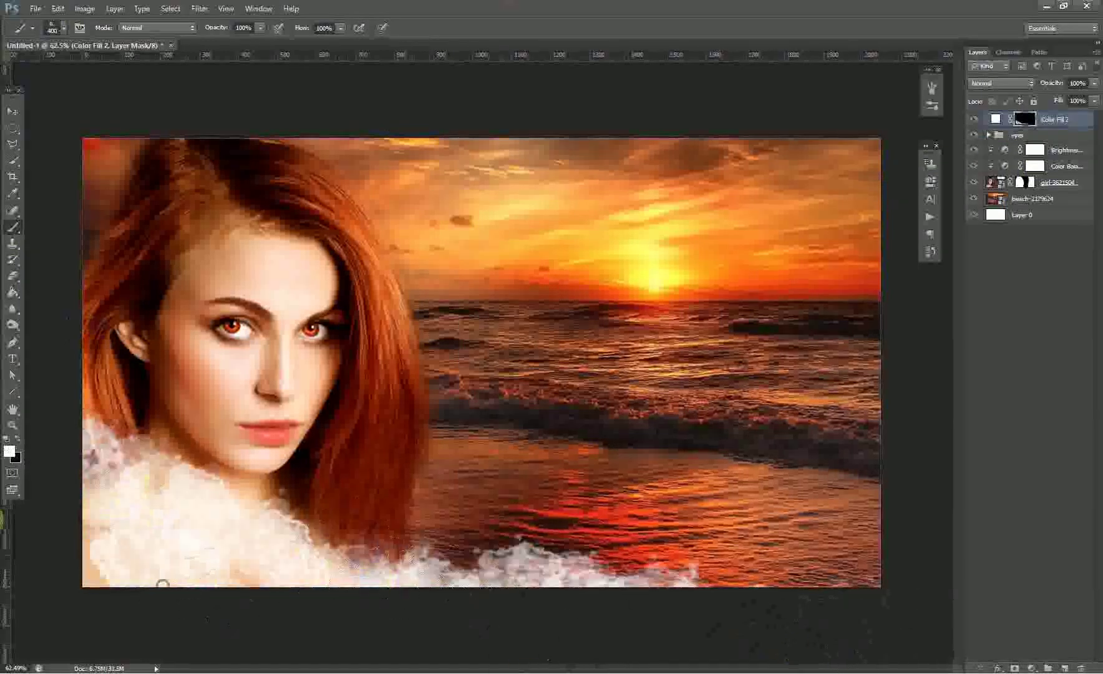
pyautogui.click(125, 443)
pyautogui.click(104, 155)
pyautogui.moveTo(103, 156); pyautogui.dragTo(281, 162)
pyautogui.click(125, 250)
pyautogui.click(494, 585)
pyautogui.moveTo(493, 585); pyautogui.dragTo(810, 590)
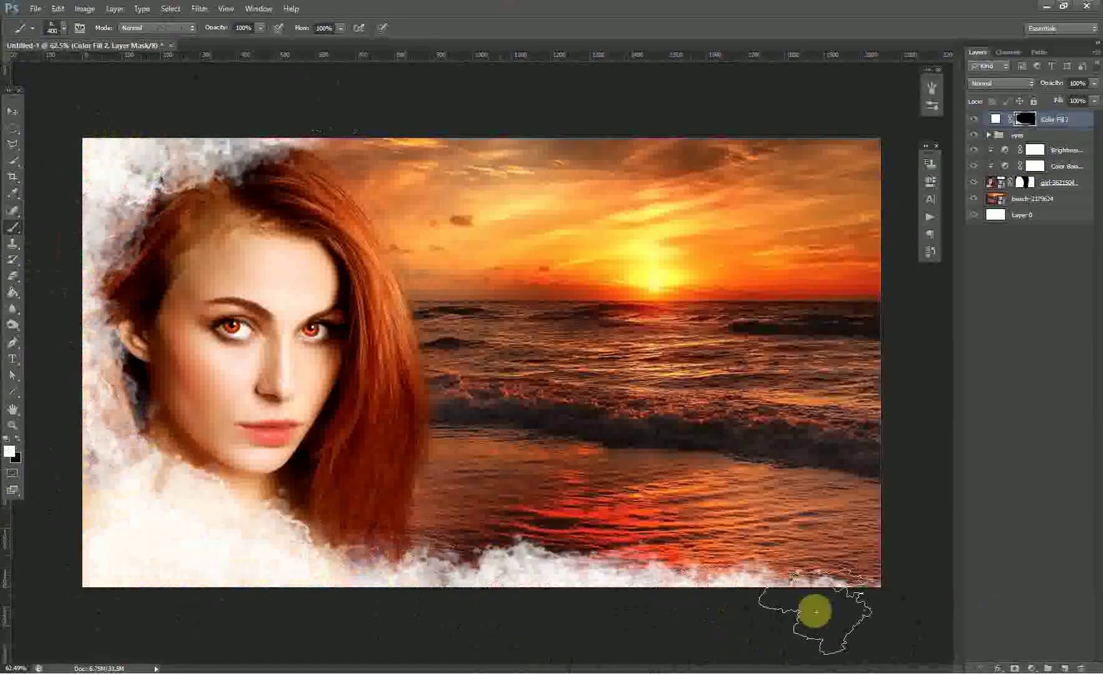
# Make the cloud fill light orange at 53% opacity, duplicate it, and turn the original white
pyautogui.doubleClick(995, 119)
pyautogui.click(584, 212)
pyautogui.click(996, 168)
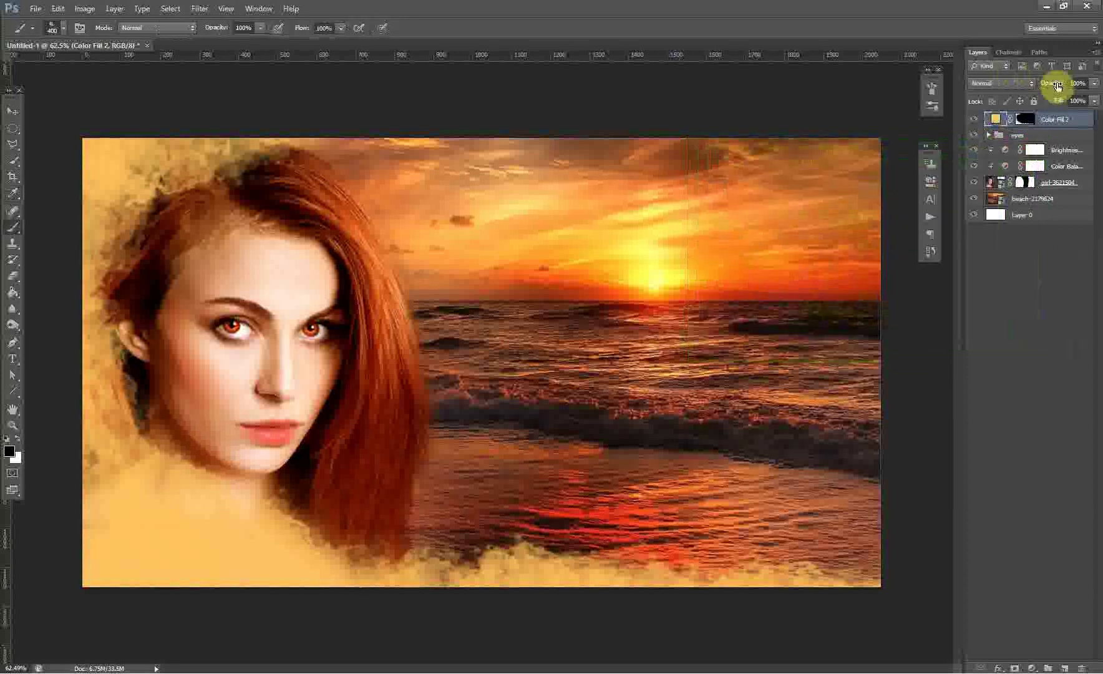
pyautogui.moveTo(1054, 83); pyautogui.dragTo(1012, 99)
pyautogui.click(1001, 83)
pyautogui.click(995, 242)
pyautogui.scroll(-2, 1005, 80)
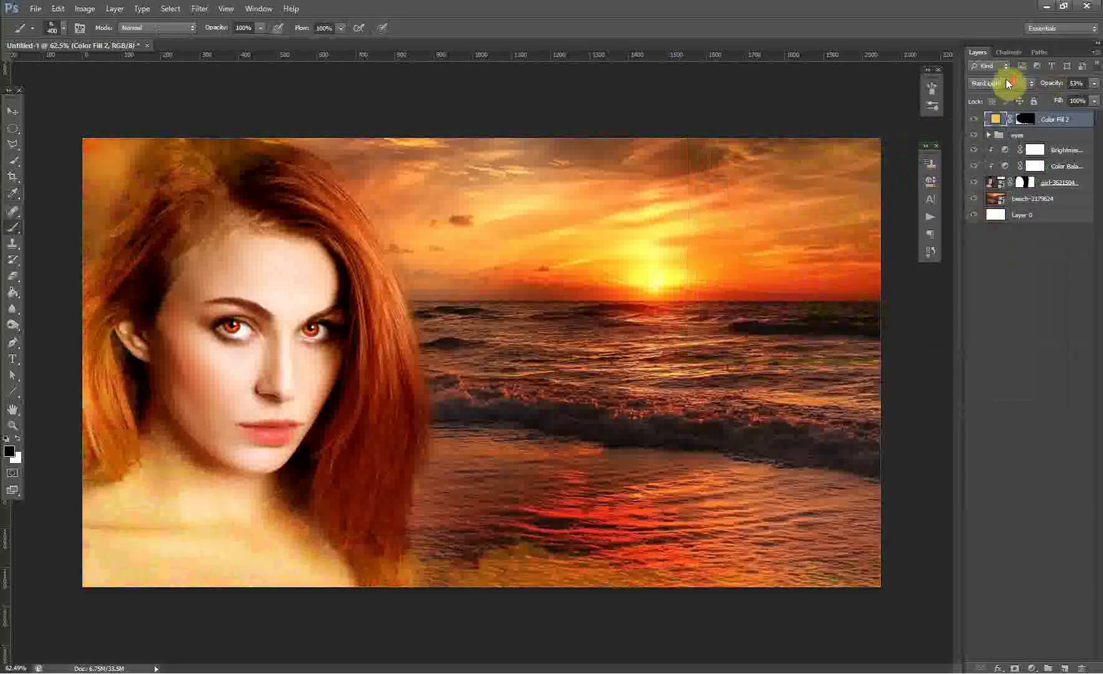
pyautogui.hotkey('ctrl', 'j')
pyautogui.doubleClick(990, 143)
pyautogui.click(994, 165)
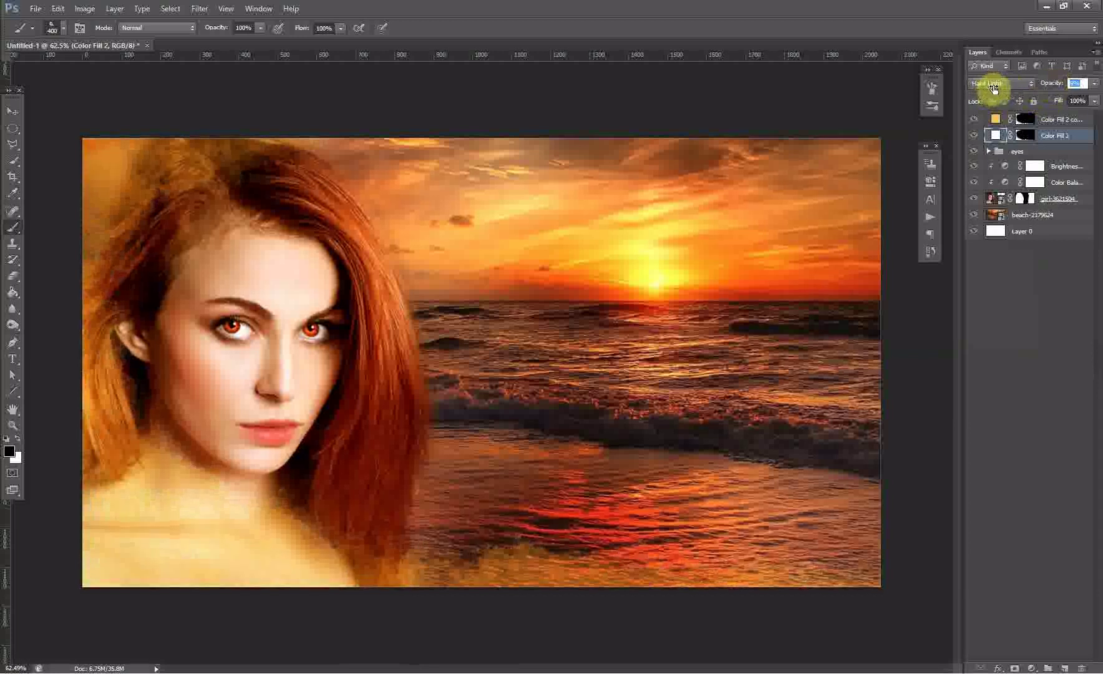
# Set the golden fill copy to Soft Light and duplicate it into a new top fill layer
pyautogui.click(996, 119)
pyautogui.click(1004, 83)
pyautogui.click(997, 83)
pyautogui.scroll(-3, 997, 83)
pyautogui.scroll(1, 998, 85)
pyautogui.click(1024, 119)
pyautogui.press('x')
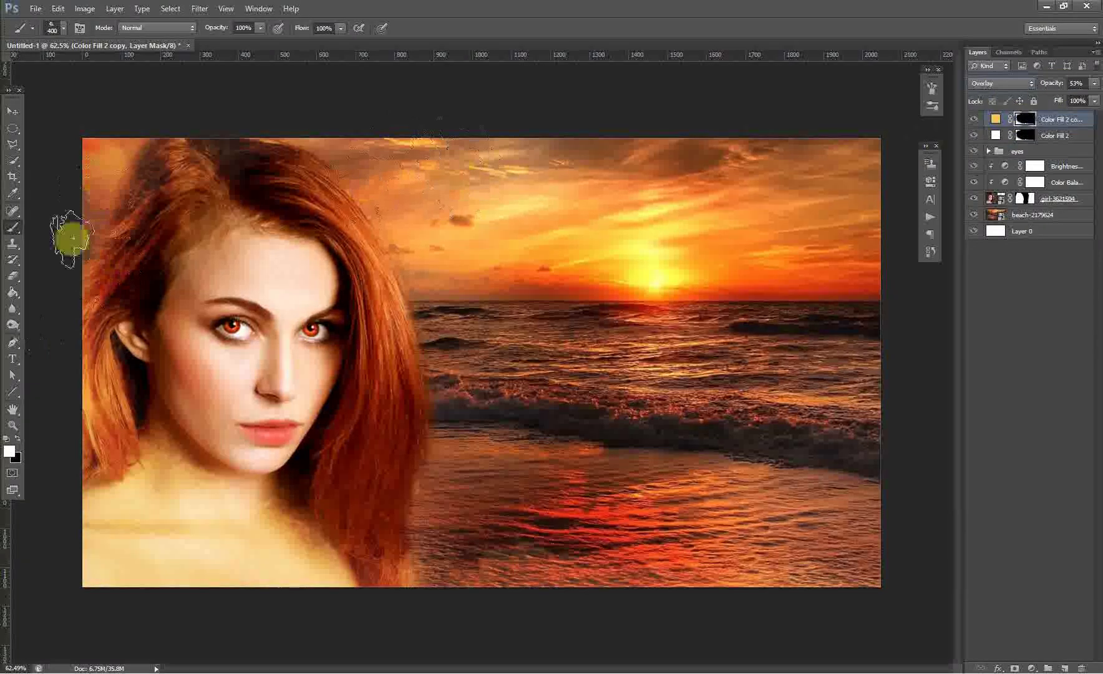
pyautogui.hotkey('ctrl', 'j')
pyautogui.hotkey('ctrl', 'a')
pyautogui.press('x')
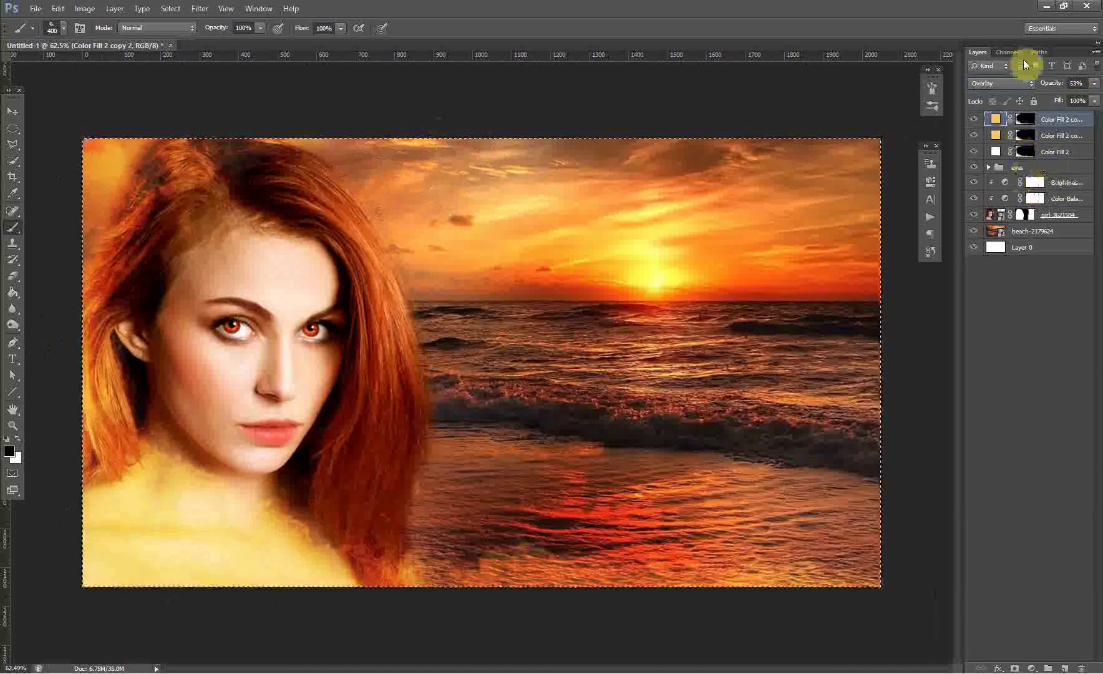
pyautogui.click(1024, 119)
pyautogui.press('x')
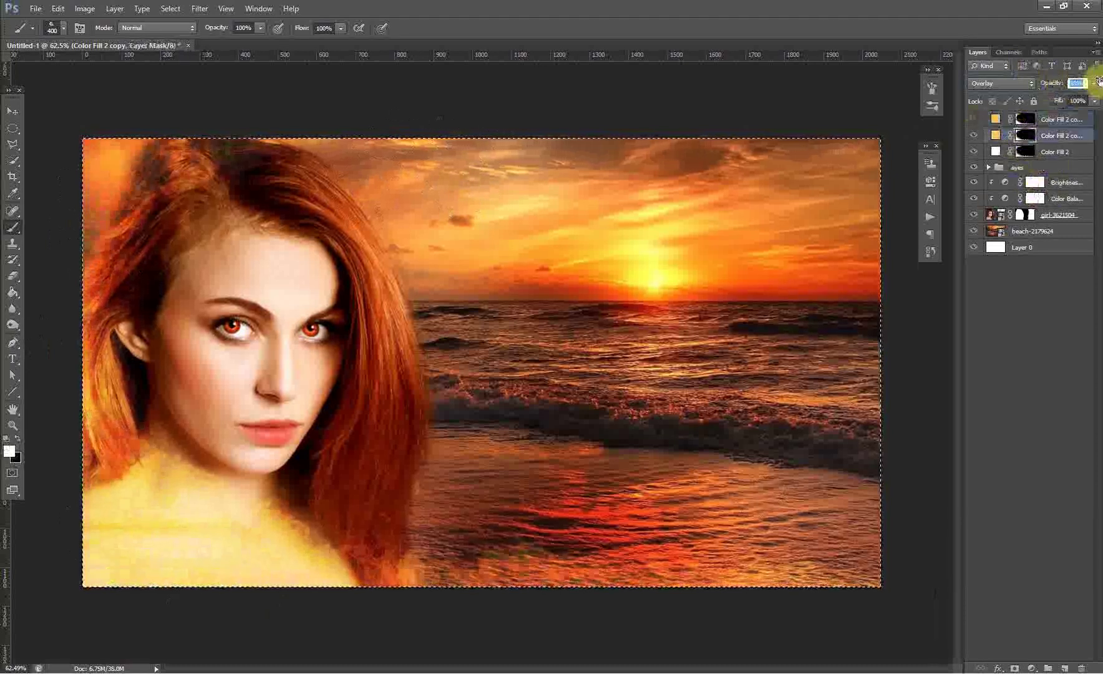
# Recolour the top fill brown and try a different blend mode on it
pyautogui.doubleClick(995, 118)
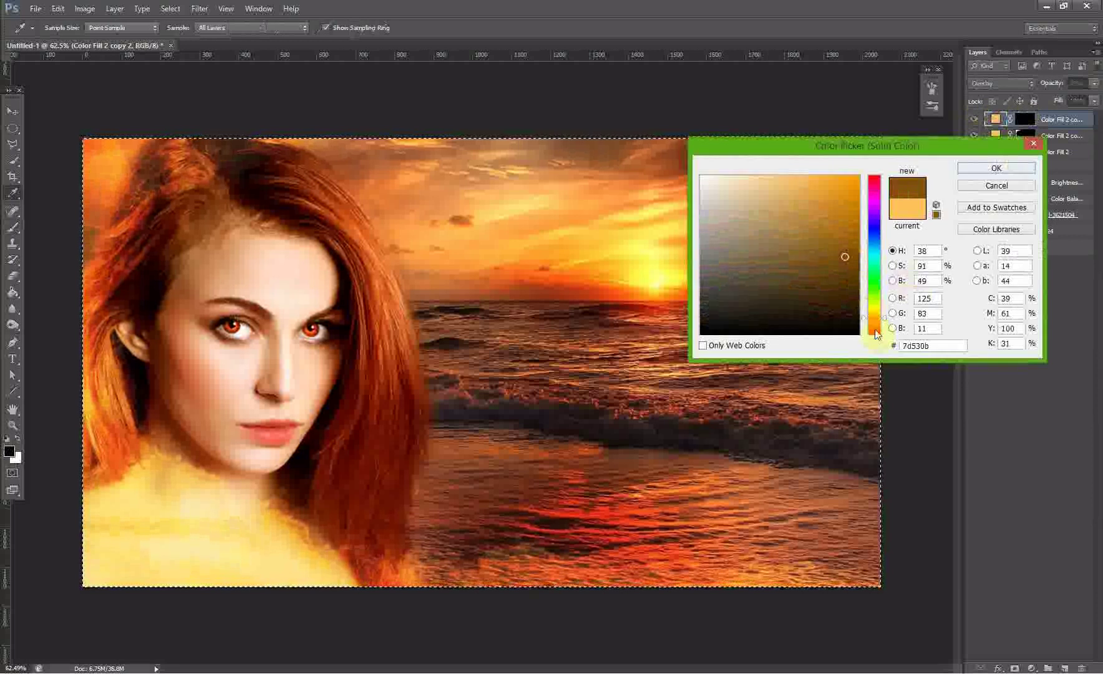
pyautogui.click(965, 172)
pyautogui.press('b')
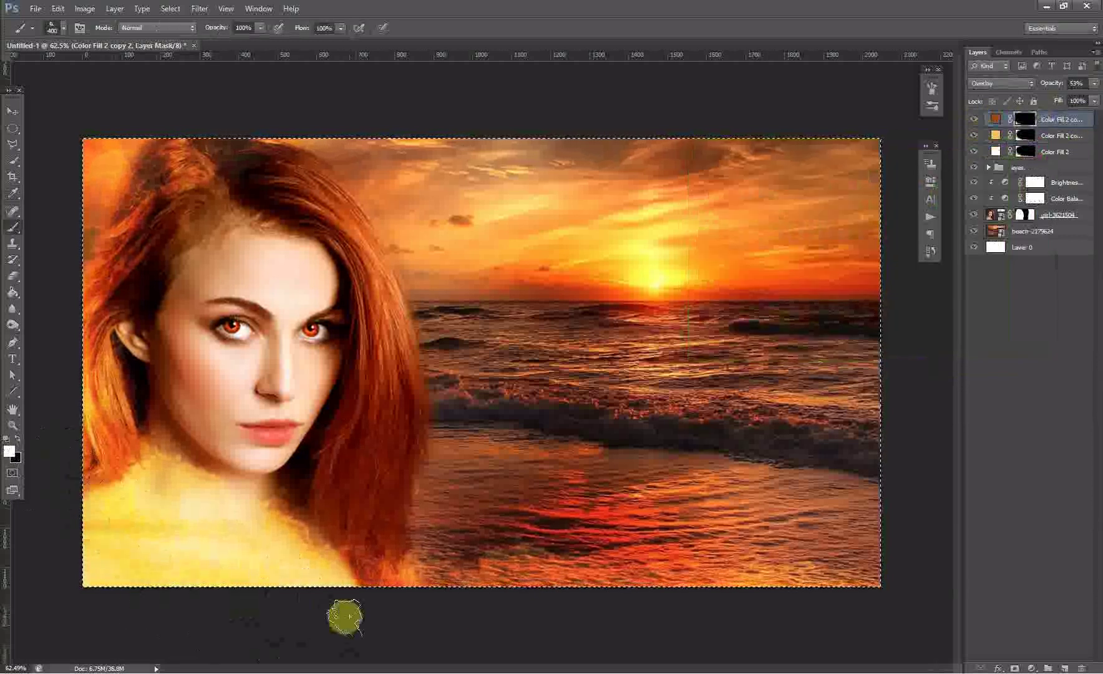
pyautogui.click(1017, 83)
pyautogui.click(983, 153)
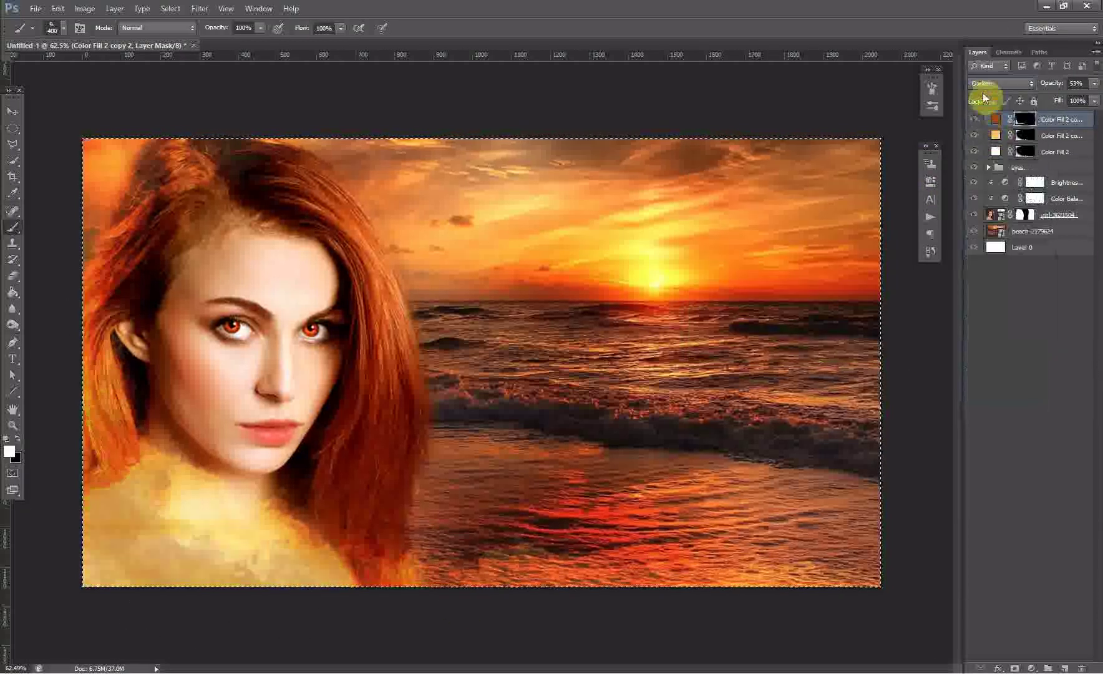
pyautogui.scroll(2, 983, 83)
pyautogui.scroll(2, 983, 83)
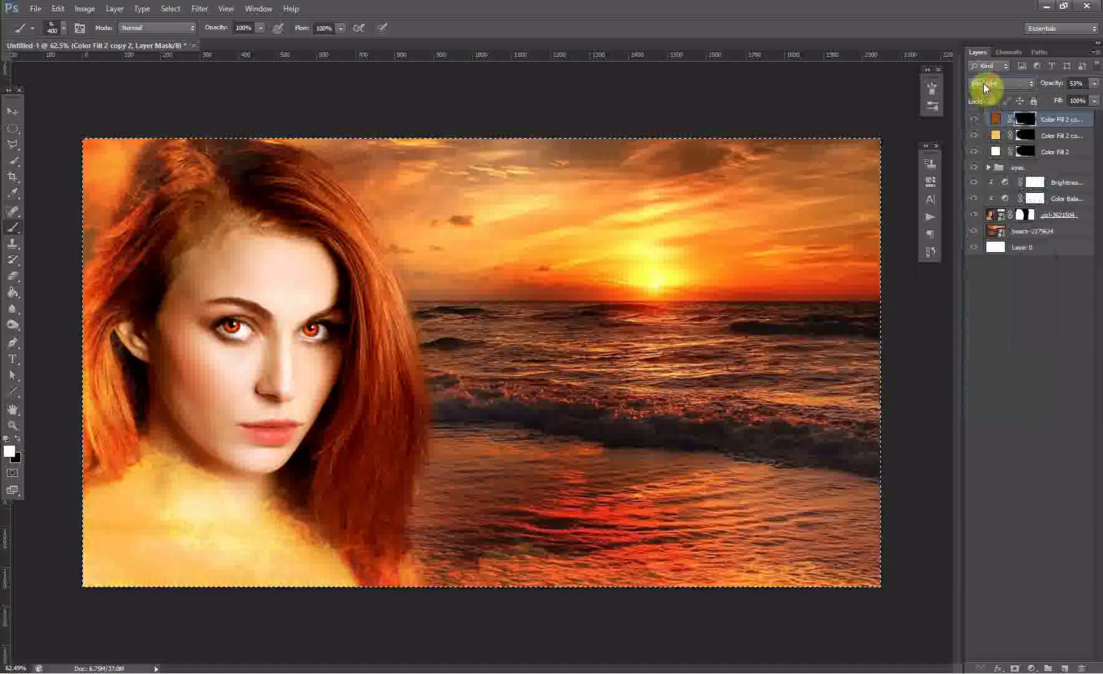
pyautogui.scroll(2, 983, 83)
# Change the top fill to red with Vivid Light blending at 57% opacity
pyautogui.doubleClick(995, 119)
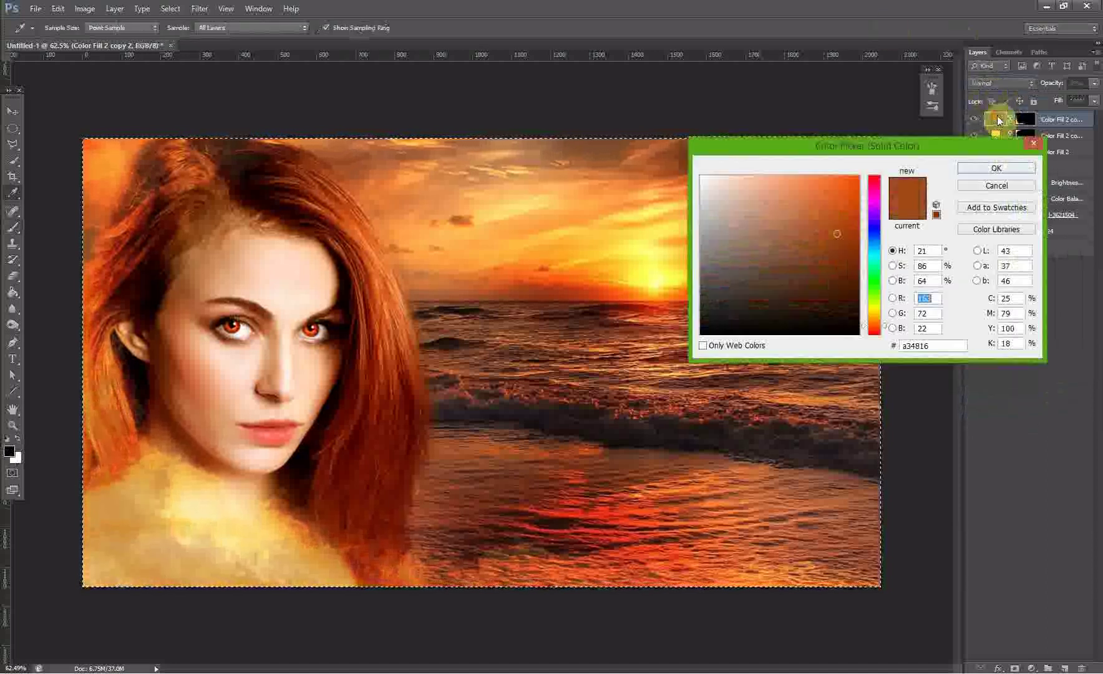
pyautogui.click(873, 340)
pyautogui.click(997, 165)
pyautogui.click(1001, 83)
pyautogui.click(994, 216)
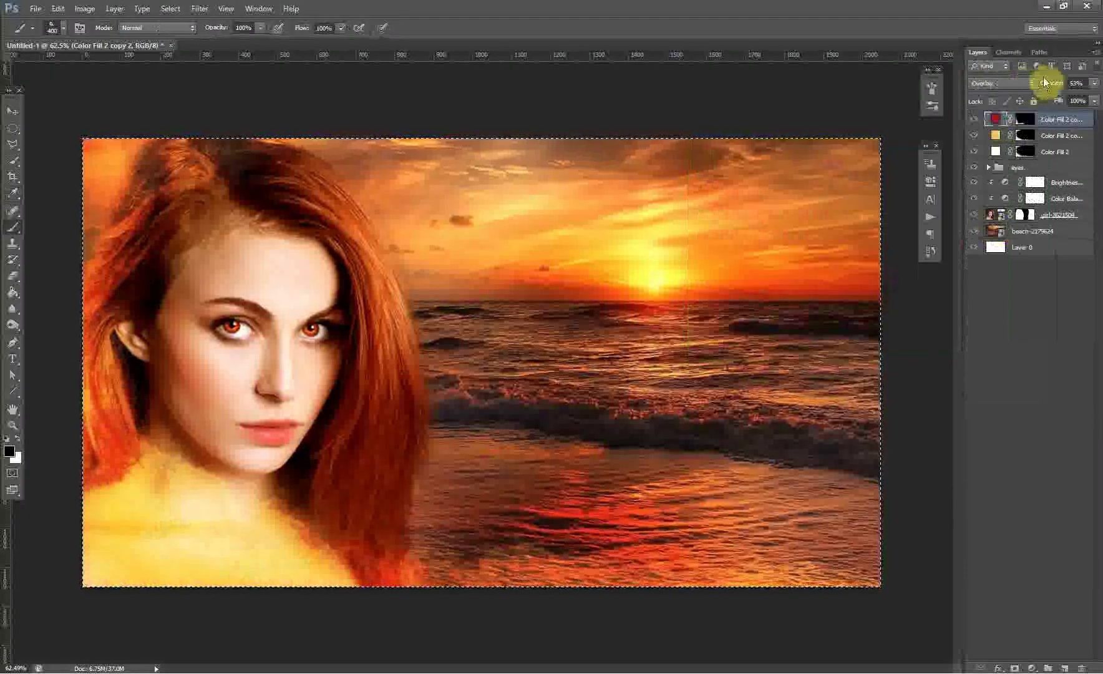
pyautogui.scroll(-5, 1016, 83)
pyautogui.scroll(-3, 1015, 83)
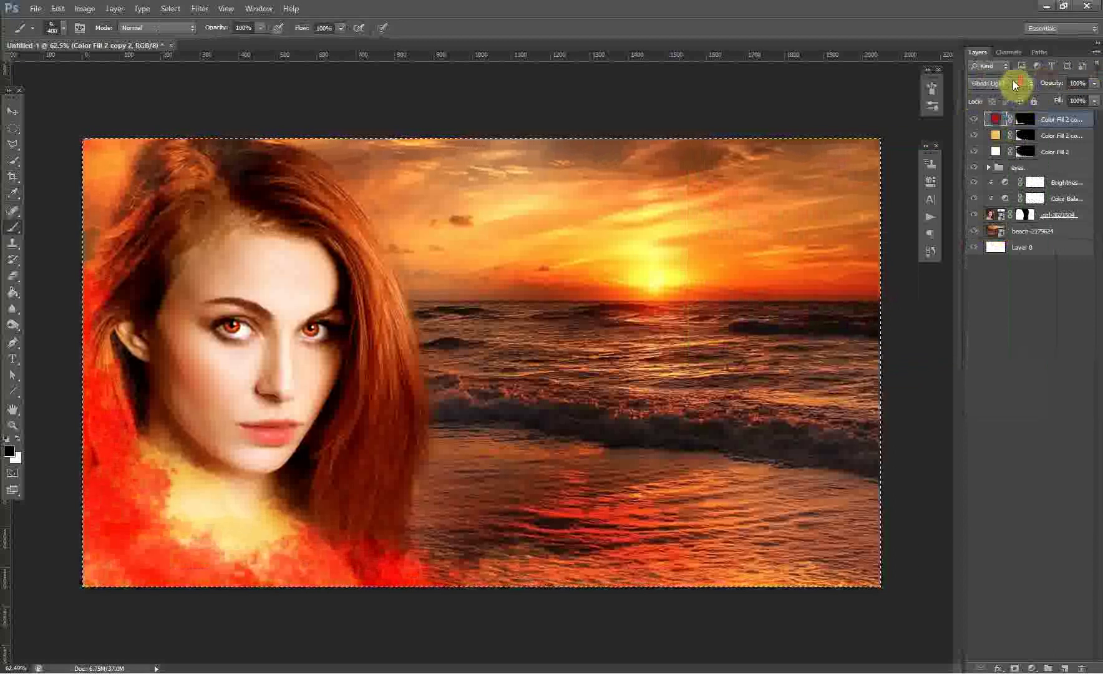
pyautogui.click(1012, 80)
pyautogui.click(997, 217)
pyautogui.moveTo(1052, 83); pyautogui.dragTo(1033, 83)
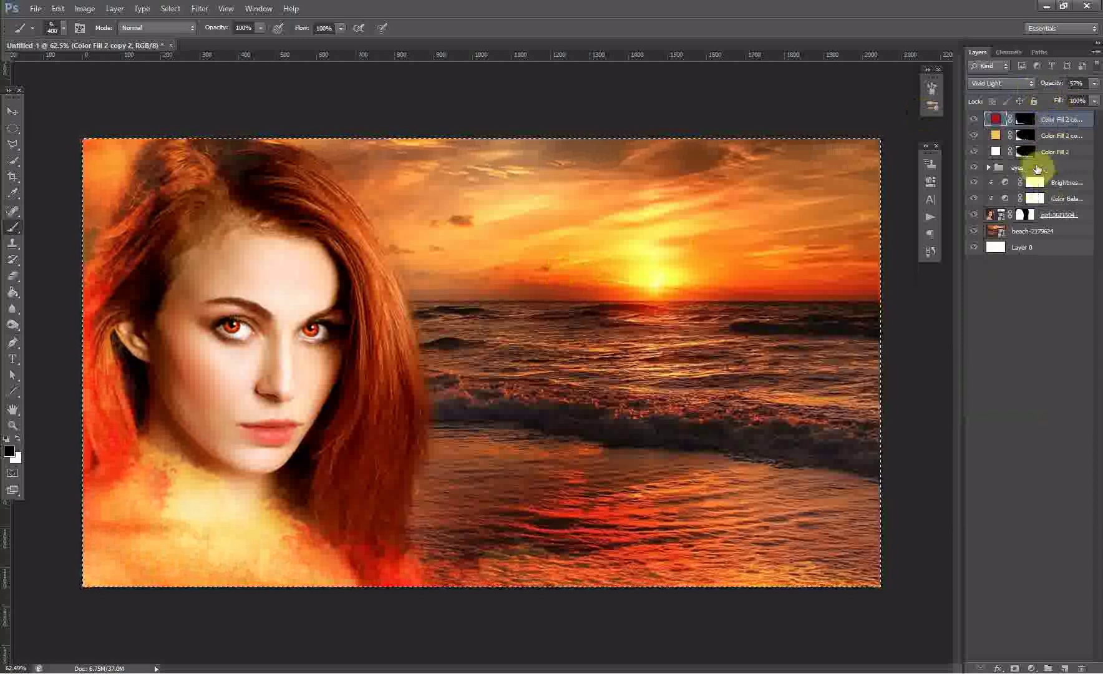
# Add a white Solid Color fill with an inverted mask and stamp a large HUD text brush
pyautogui.click(1031, 668)
pyautogui.click(1018, 401)
pyautogui.click(929, 169)
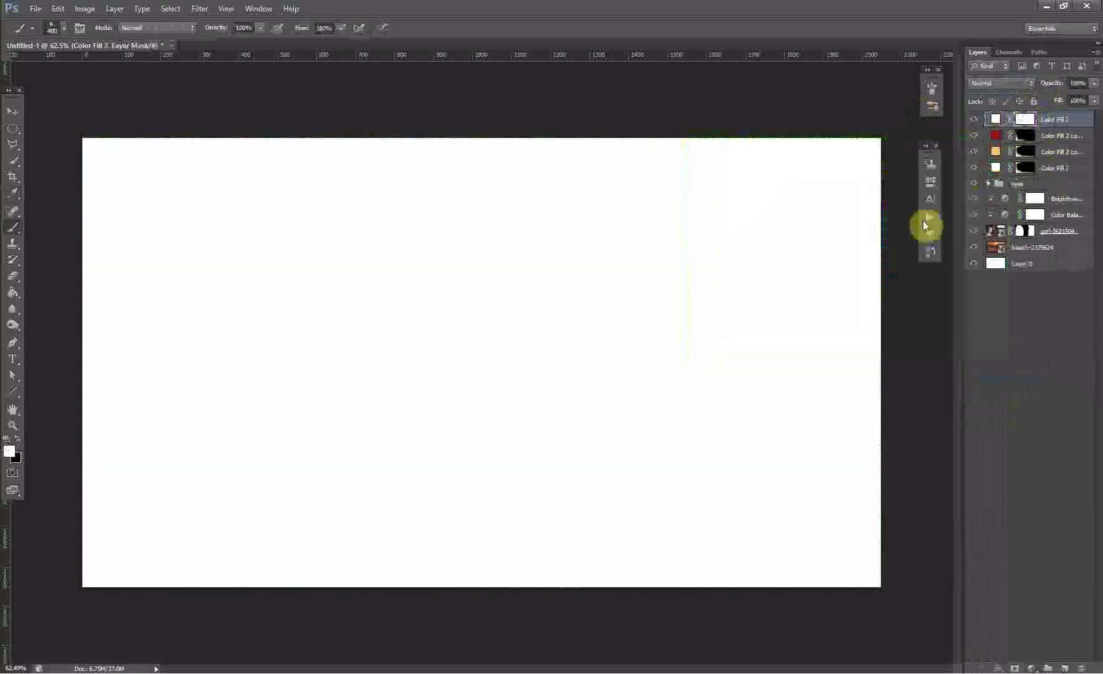
pyautogui.hotkey('ctrl', 'i')
pyautogui.click(53, 27)
pyautogui.doubleClick(272, 368)
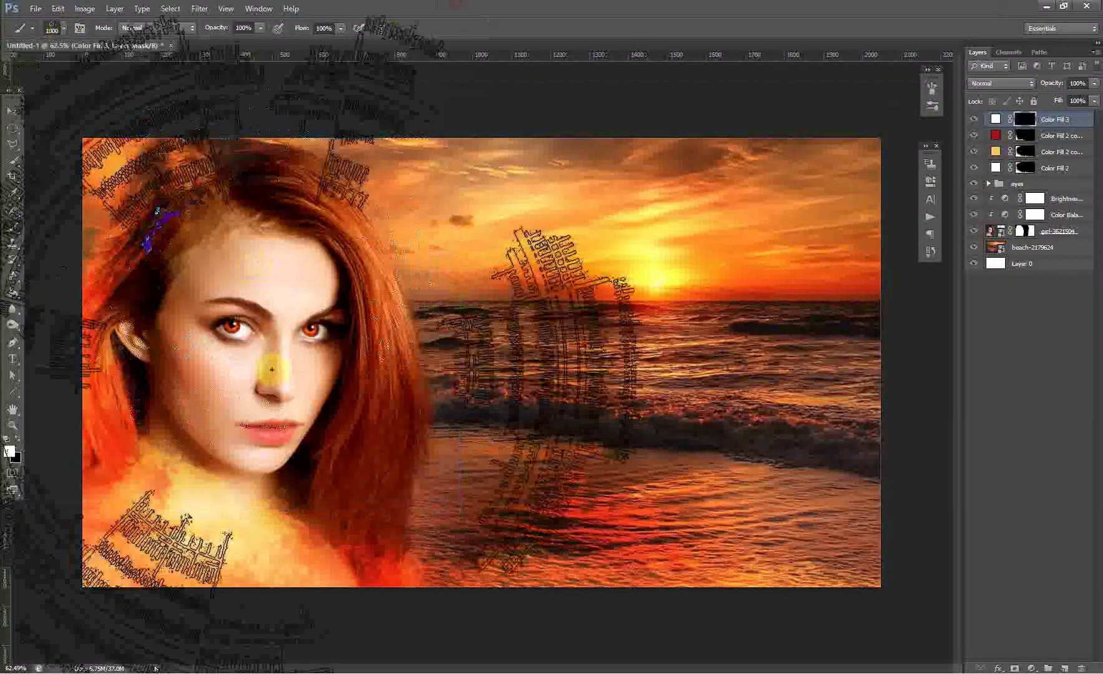
pyautogui.click(272, 369)
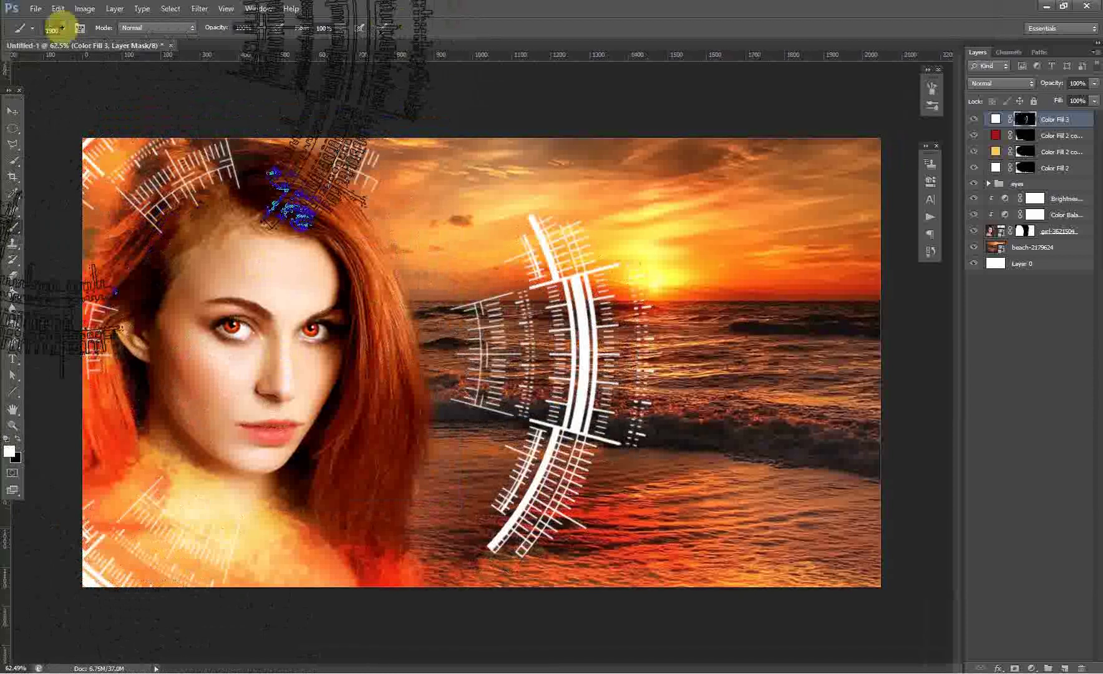
# Stamp a tech-ring circle brush at size 1600 around the woman's face
pyautogui.click(53, 27)
pyautogui.doubleClick(238, 133)
pyautogui.click(53, 28)
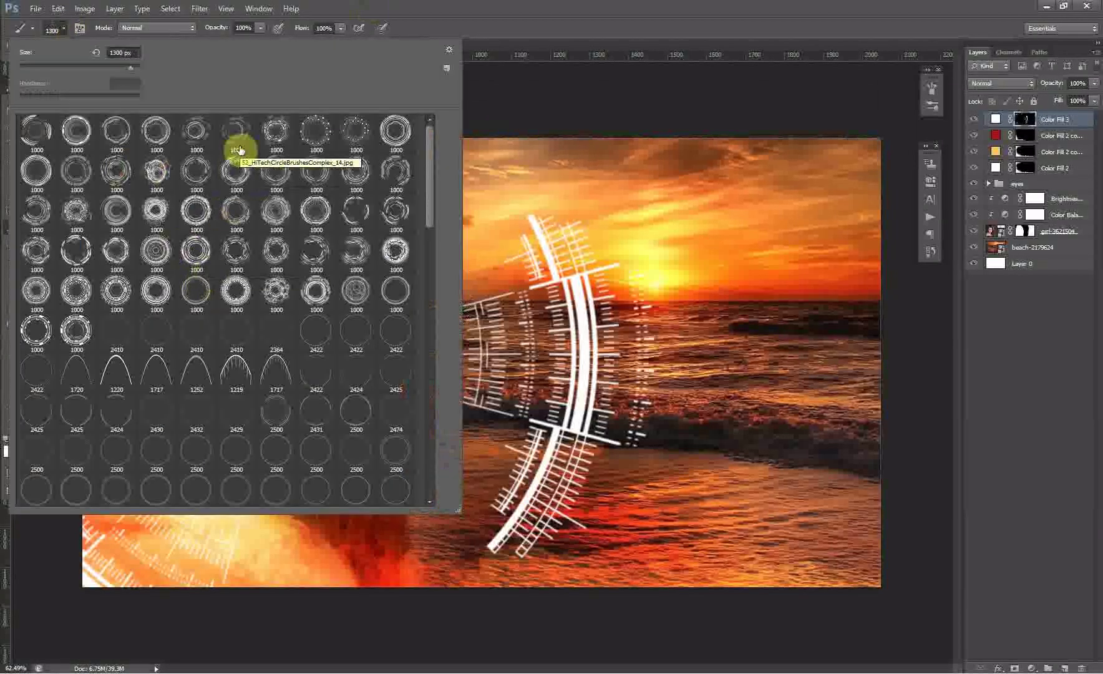
pyautogui.click(196, 210)
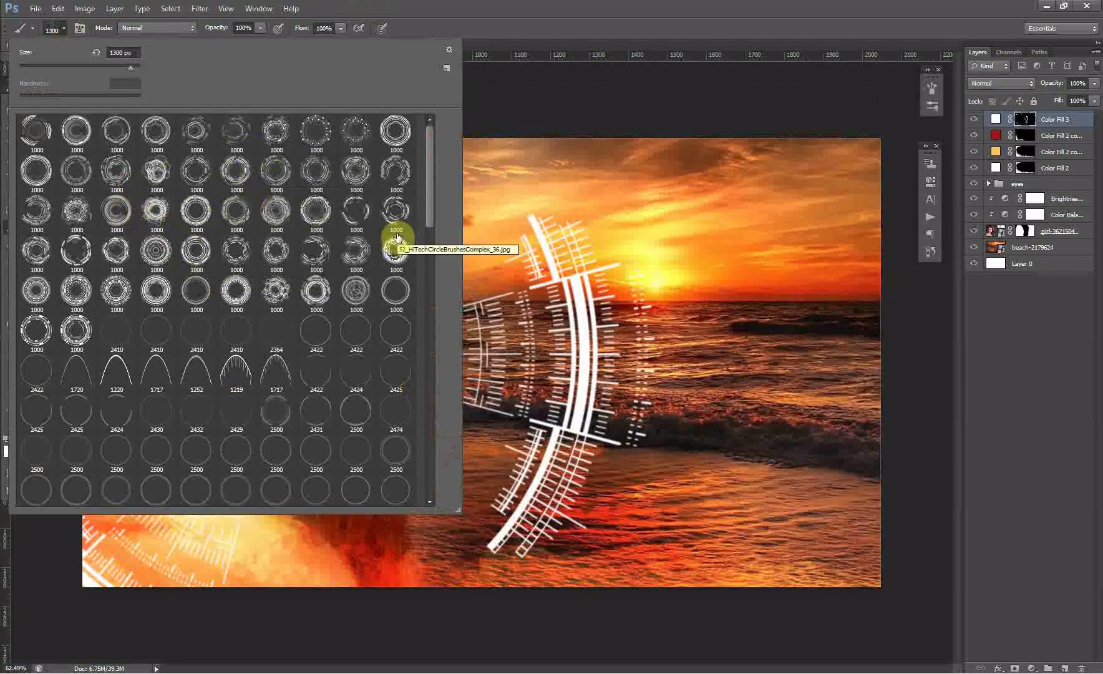
pyautogui.doubleClick(237, 169)
pyautogui.press(']')
pyautogui.press(']')
pyautogui.press(']')
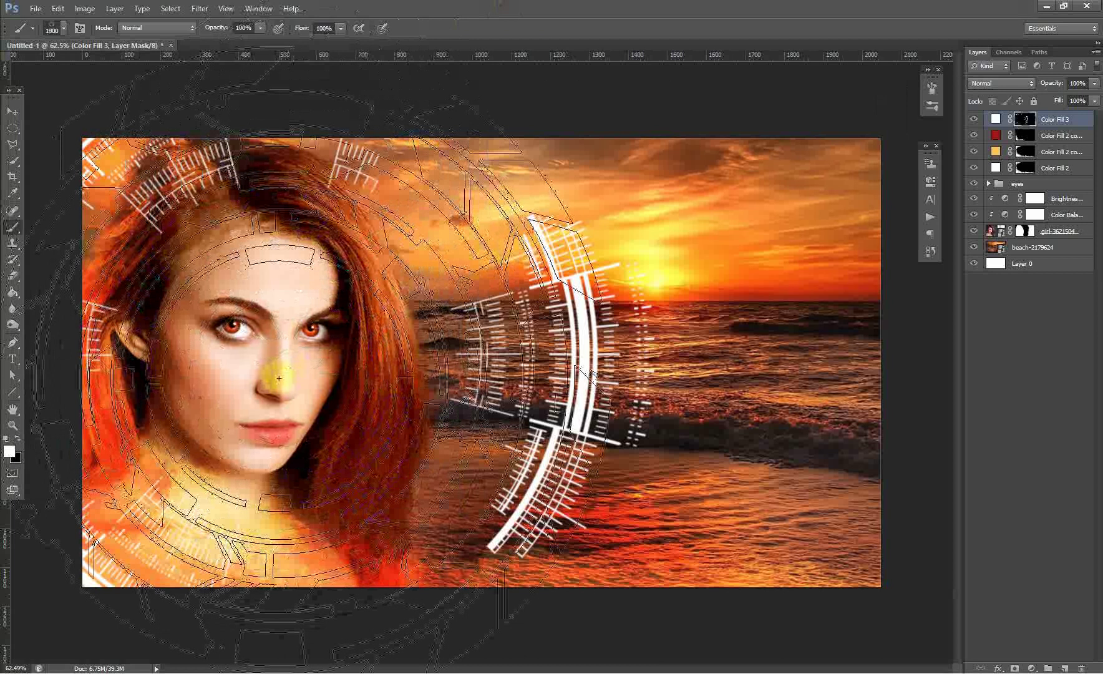
pyautogui.press('[')
pyautogui.press('[')
pyautogui.press('[')
pyautogui.click(265, 358)
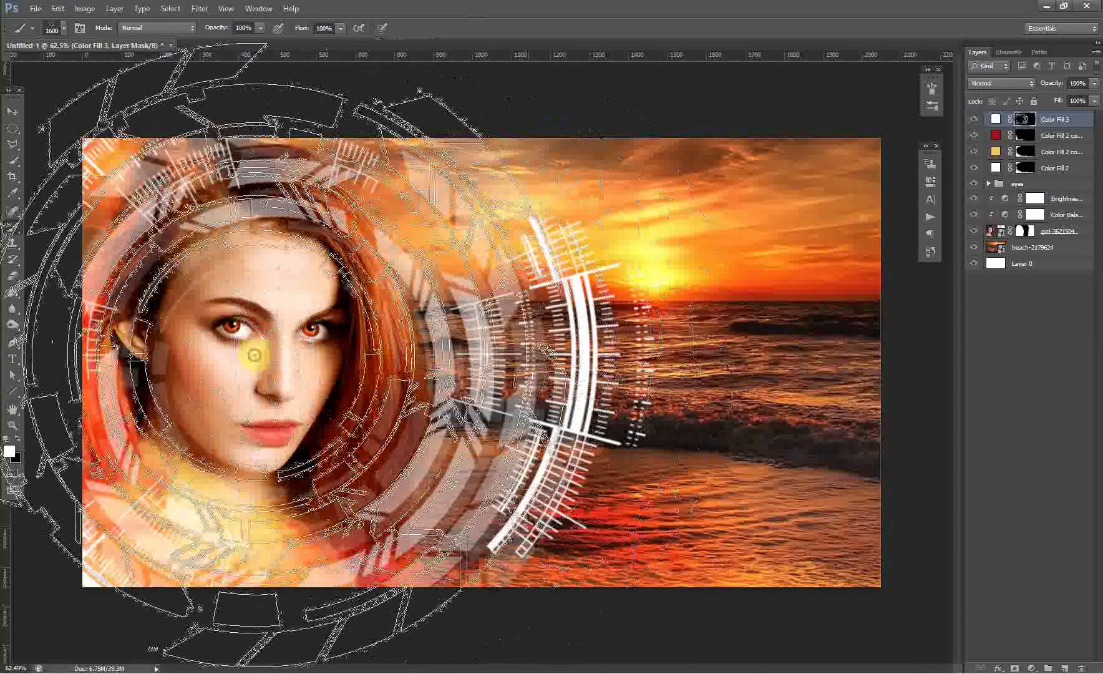
# Make the Color Fill 3 rings pale yellow with Overlay blending
pyautogui.doubleClick(996, 119)
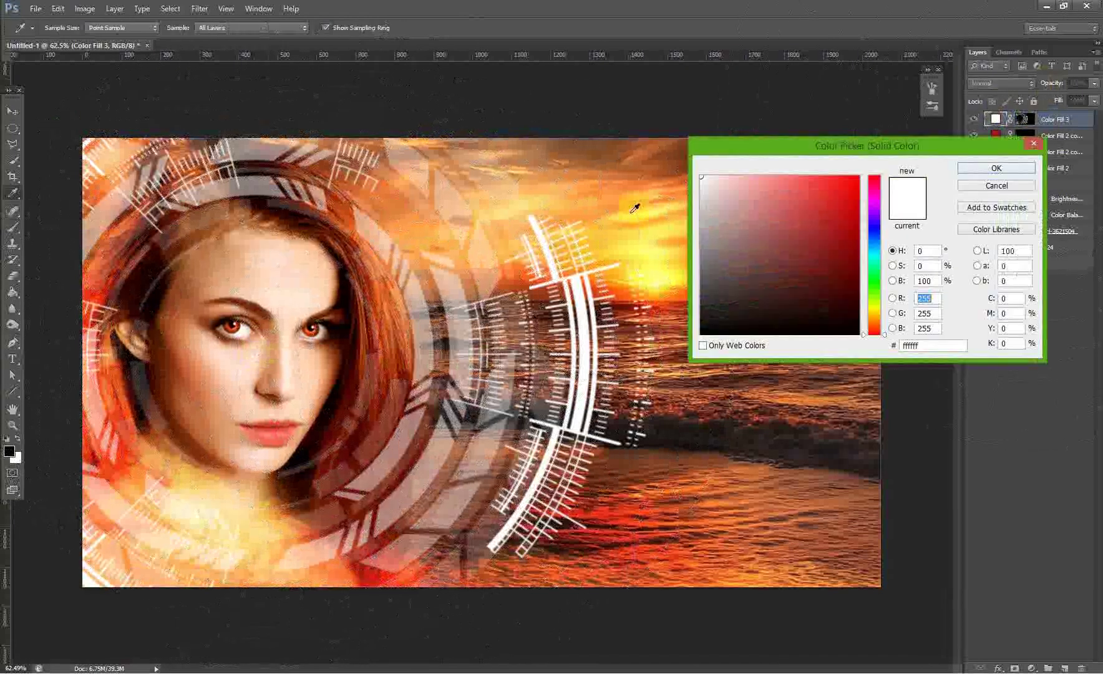
pyautogui.click(778, 177)
pyautogui.click(748, 175)
pyautogui.click(996, 167)
pyautogui.click(998, 83)
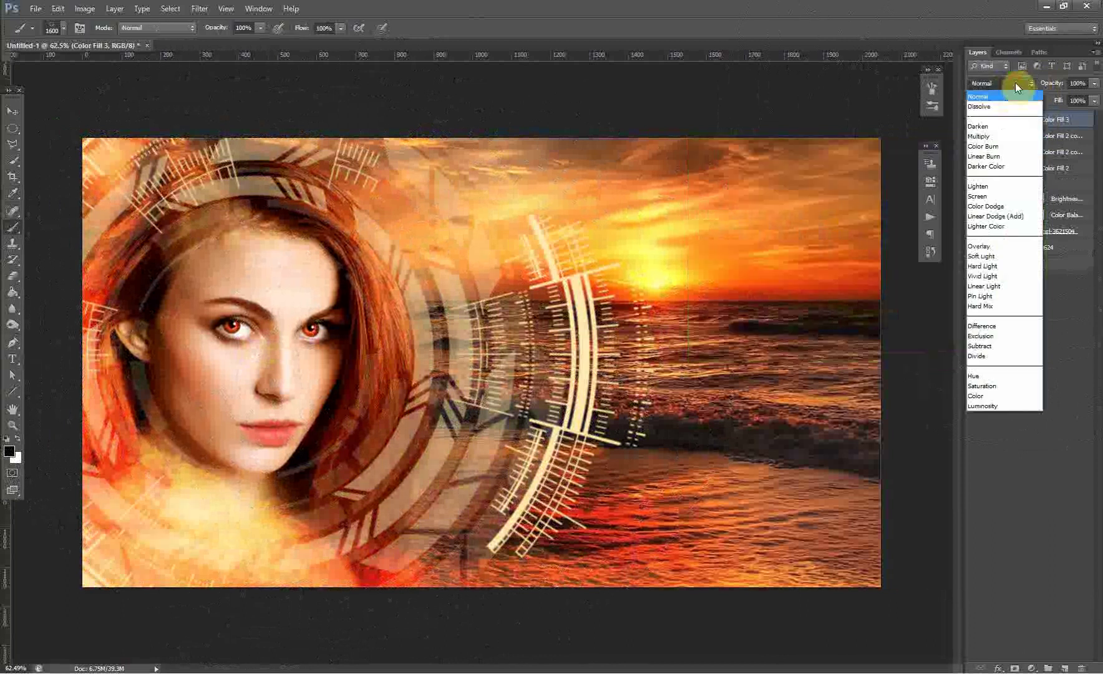
pyautogui.click(985, 243)
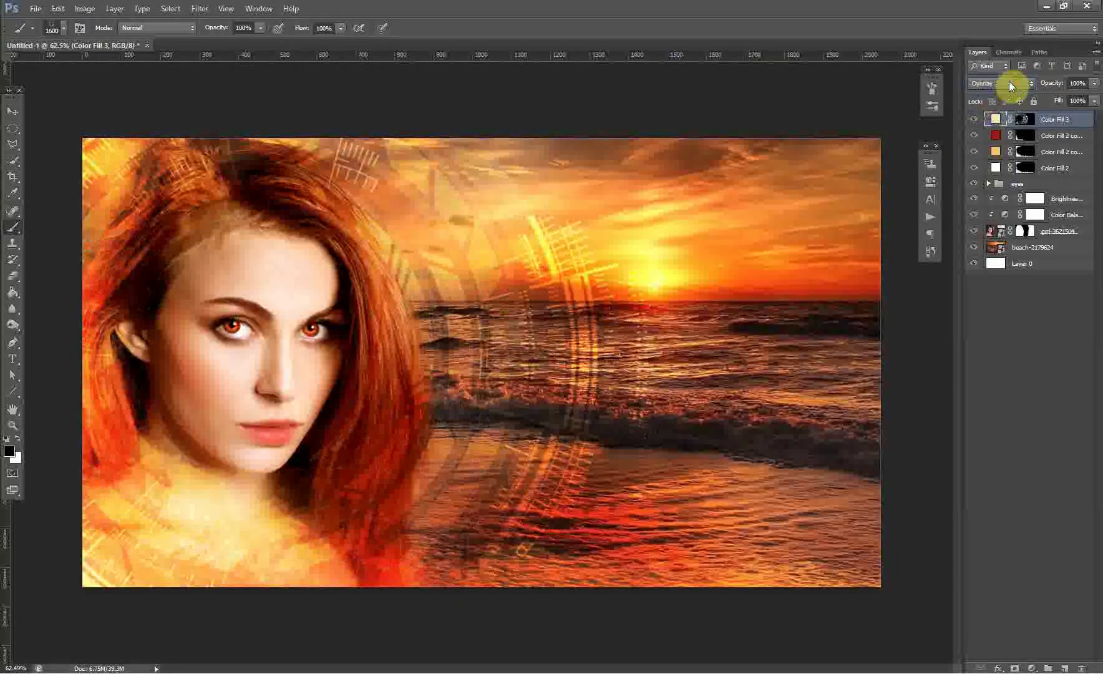
# Duplicate the ring fill layer and confirm the duplicate's fill colour
pyautogui.hotkey('ctrl', 'j')
pyautogui.click(1025, 120)
pyautogui.press('x')
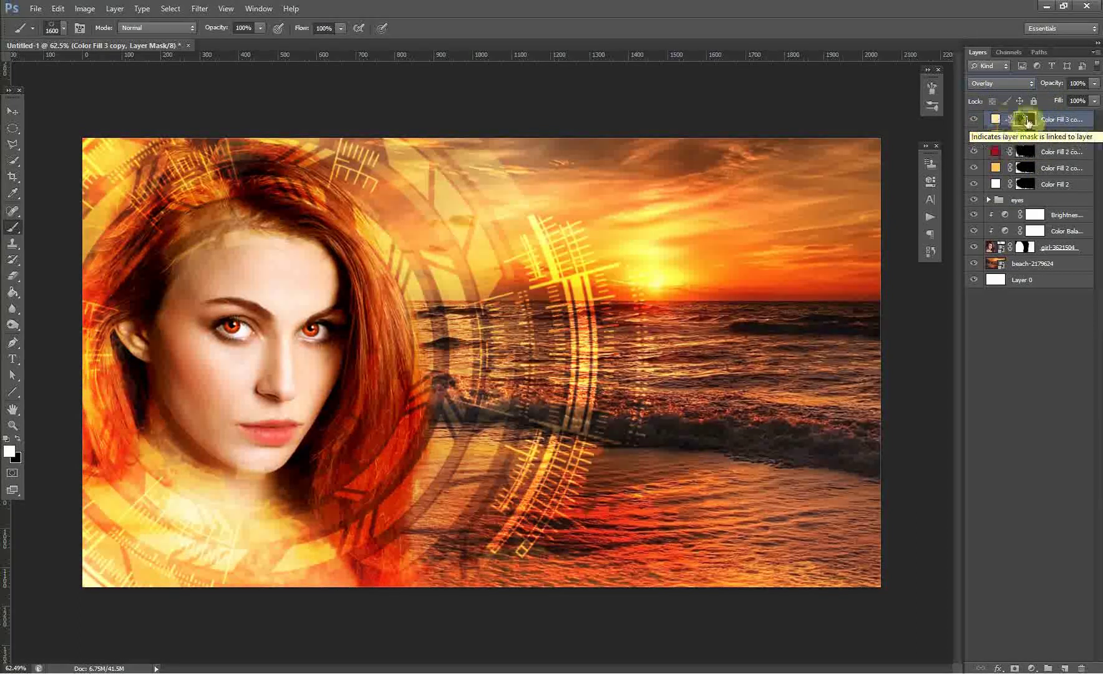
pyautogui.doubleClick(996, 119)
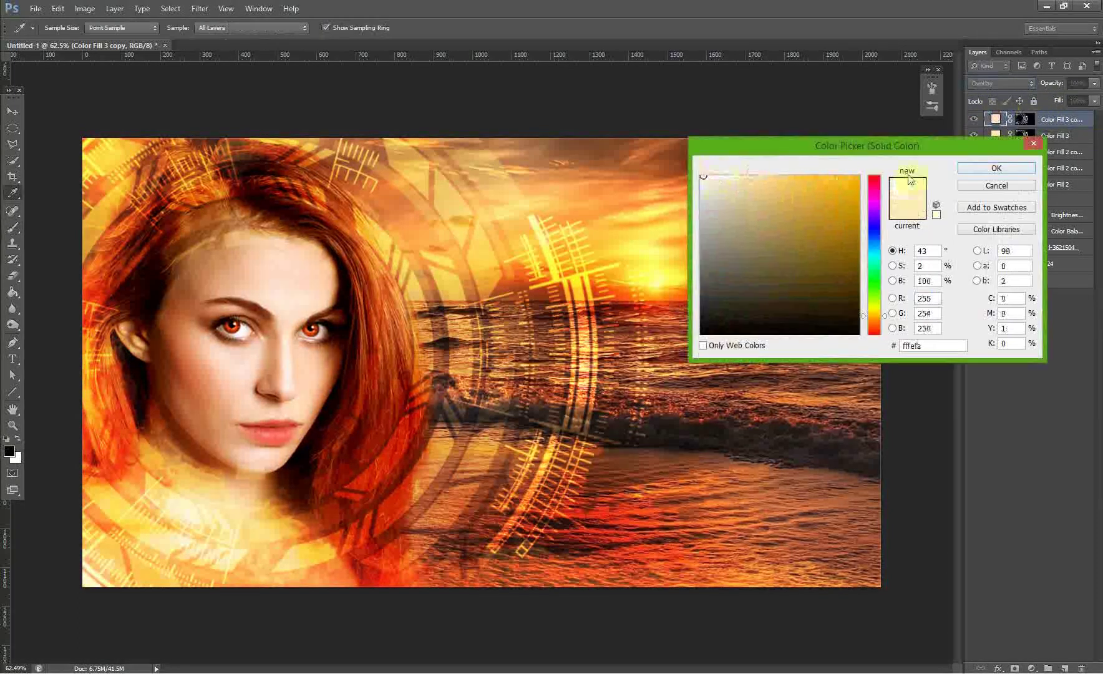
pyautogui.click(996, 168)
# Group the duplicate rings into Group 1 with a mask and prepare to erase
pyautogui.hotkey('ctrl', 'g')
pyautogui.click(1014, 667)
pyautogui.press('b')
pyautogui.press('x')
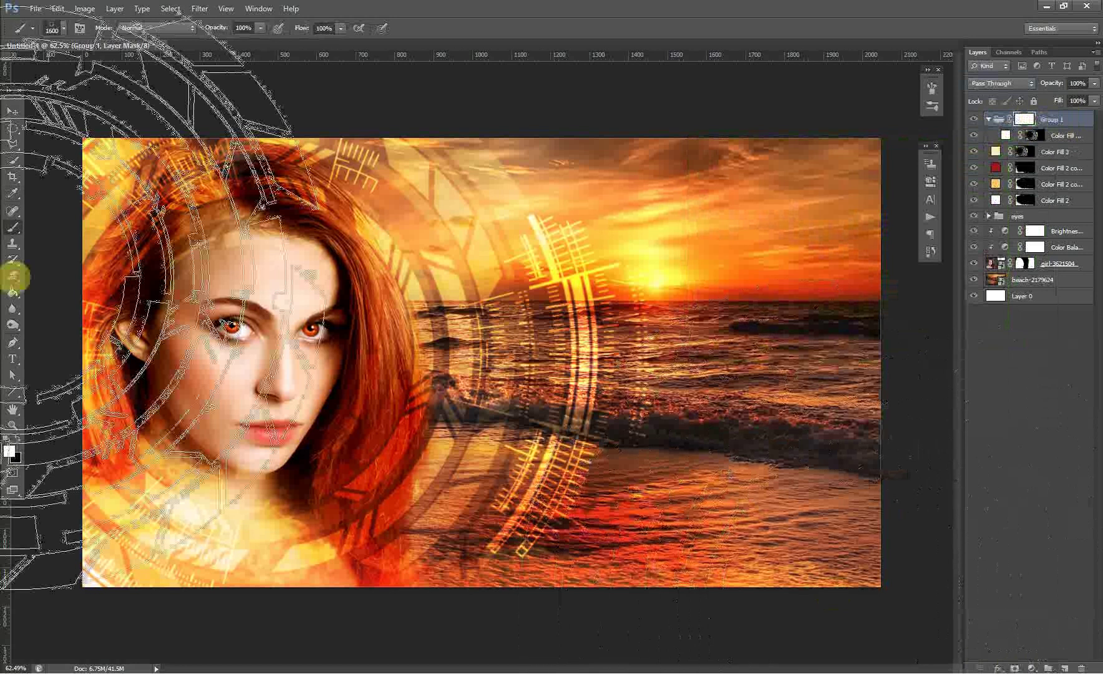
pyautogui.click(12, 276)
# Fade the rings at 51% through the group mask, then add a blank layer
pyautogui.moveTo(505, 308); pyautogui.dragTo(591, 389)
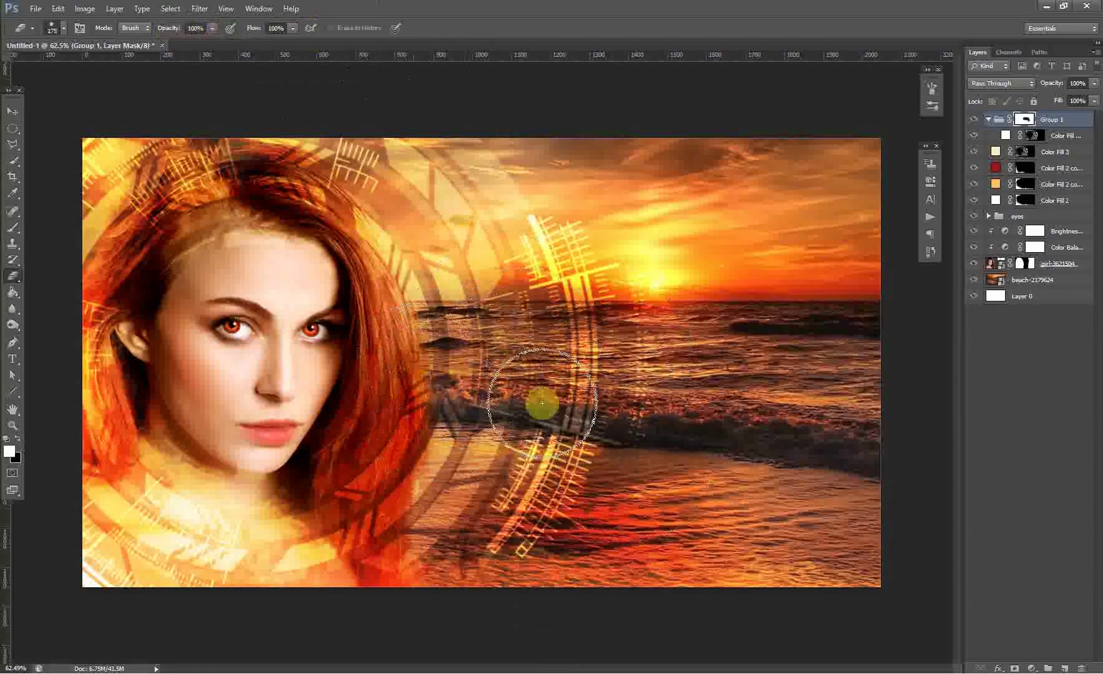
pyautogui.press('Return')
pyautogui.moveTo(350, 484); pyautogui.dragTo(387, 546)
pyautogui.click(193, 28)
pyautogui.click(428, 590)
pyautogui.moveTo(193, 131); pyautogui.dragTo(367, 123)
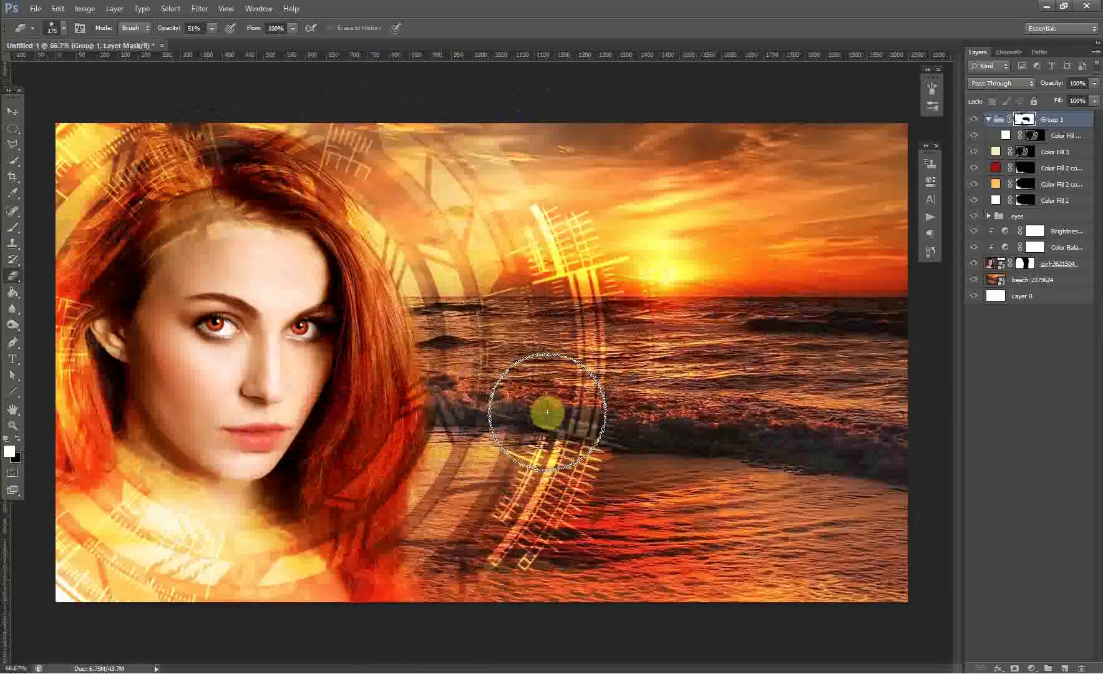
pyautogui.click(1064, 668)
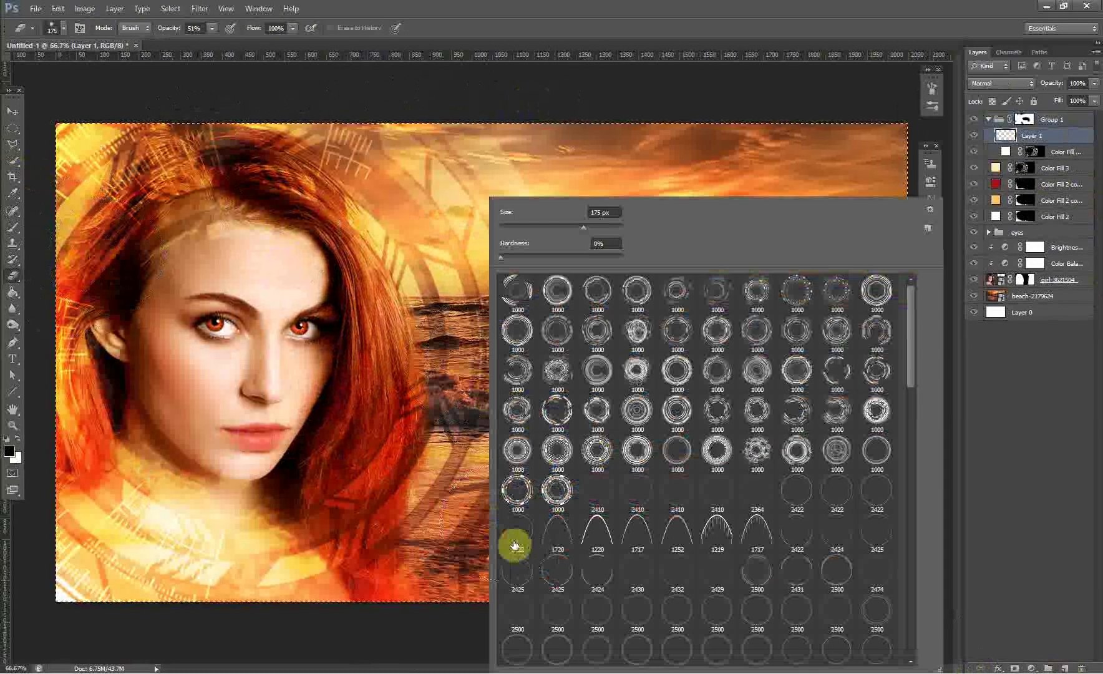
# Fill the new layer with 50% gray above Group 1 and set it to Overlay
pyautogui.hotkey('ctrl', 'a')
pyautogui.rightClick(320, 229)
pyautogui.click(349, 463)
pyautogui.click(402, 119)
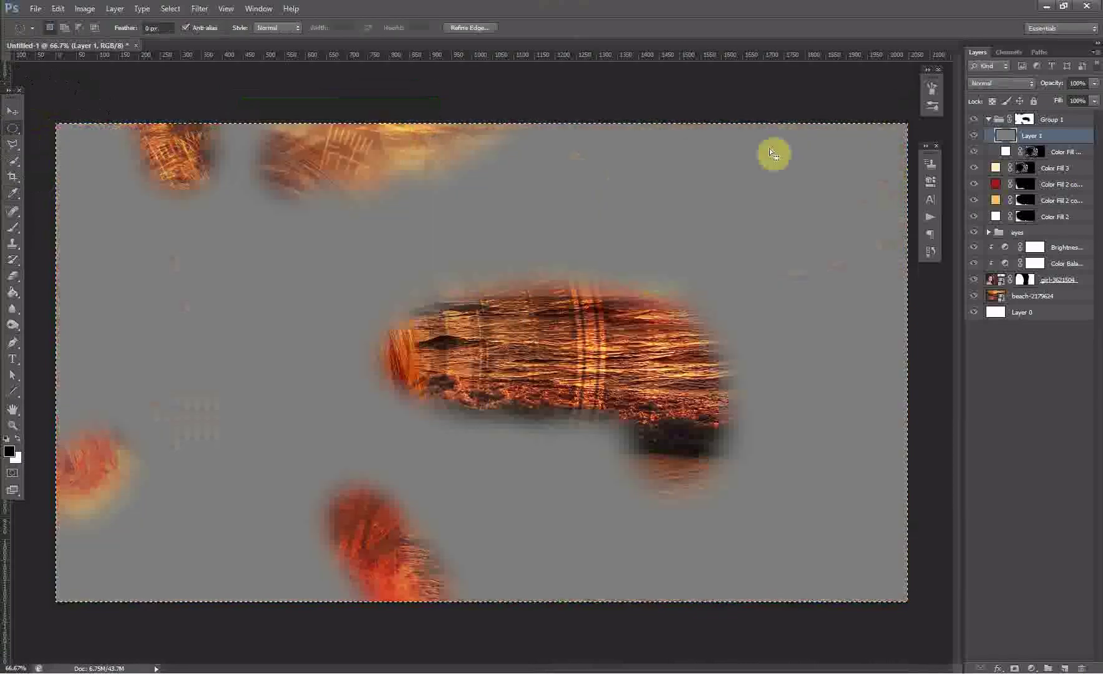
pyautogui.moveTo(1033, 135); pyautogui.dragTo(1061, 115)
pyautogui.click(1001, 83)
pyautogui.click(986, 235)
pyautogui.press('m')
# Dodge the cheek, forehead, sky and top-left corner, enlarging the brush to 200
pyautogui.click(12, 325)
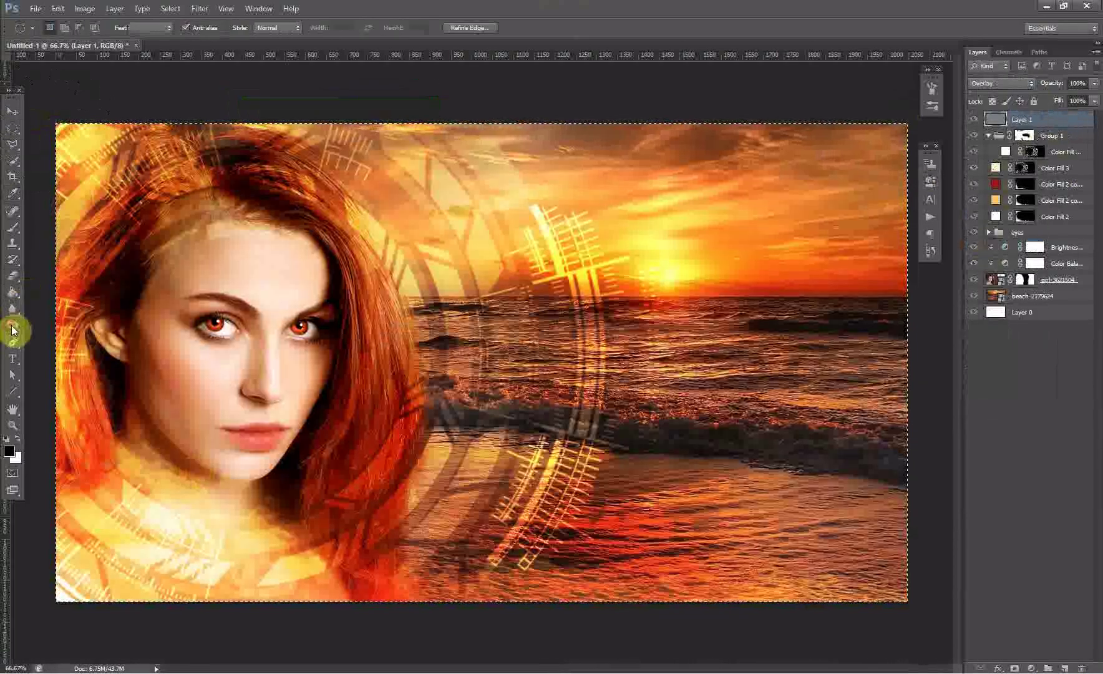
pyautogui.moveTo(182, 429); pyautogui.dragTo(275, 263)
pyautogui.moveTo(456, 177); pyautogui.dragTo(582, 249)
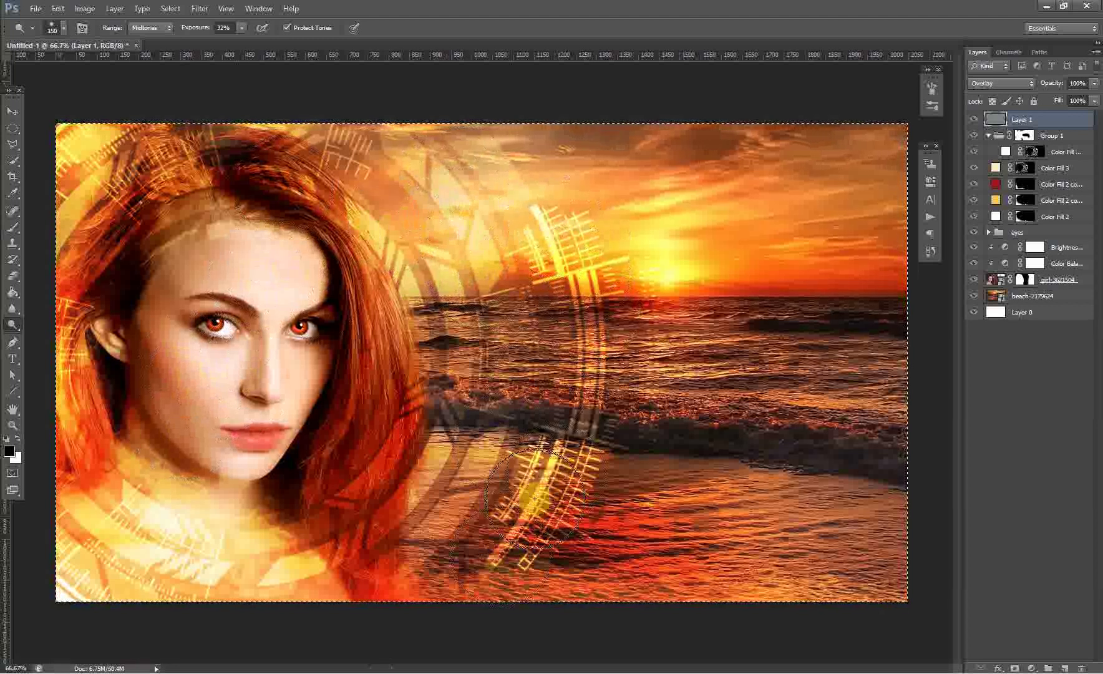
pyautogui.press(']')
pyautogui.press(']')
pyautogui.moveTo(62, 194); pyautogui.dragTo(123, 155)
pyautogui.press(']')
pyautogui.press(']')
pyautogui.press(']')
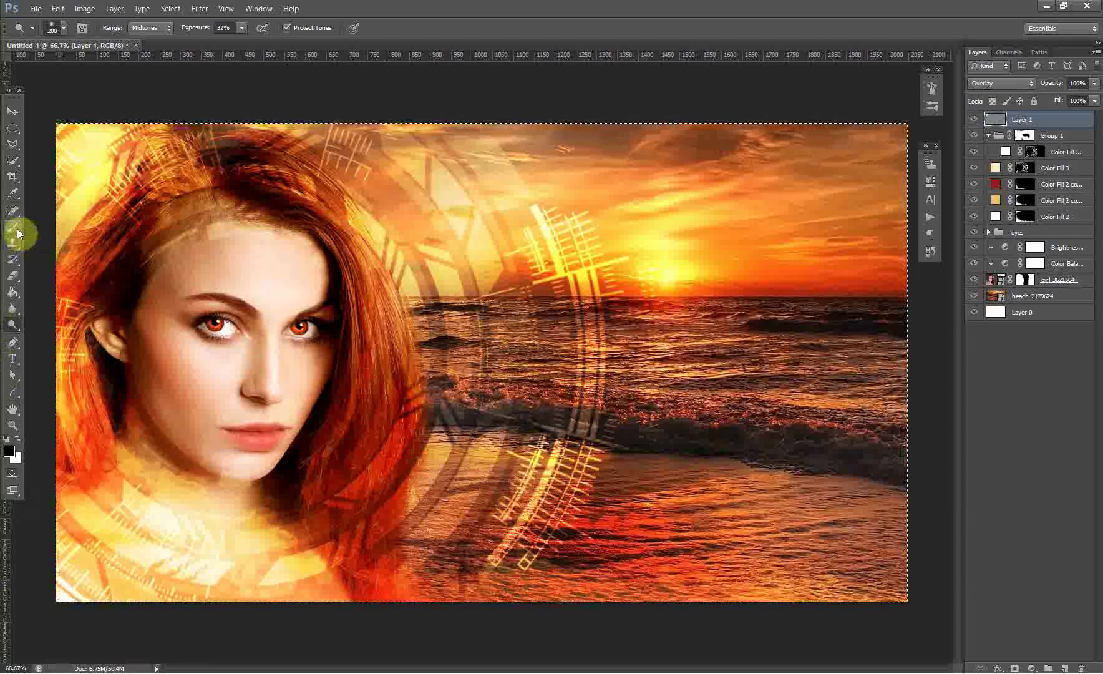
# Burn the hair on top of the head darker
pyautogui.click(75, 330)
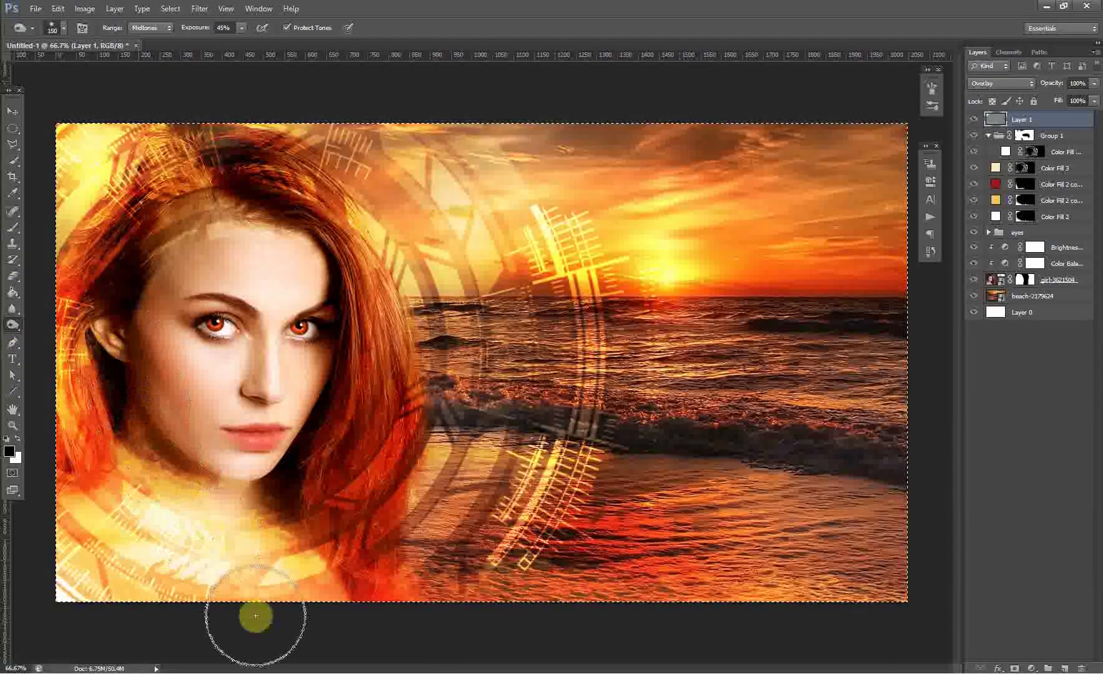
pyautogui.moveTo(237, 158); pyautogui.dragTo(387, 160)
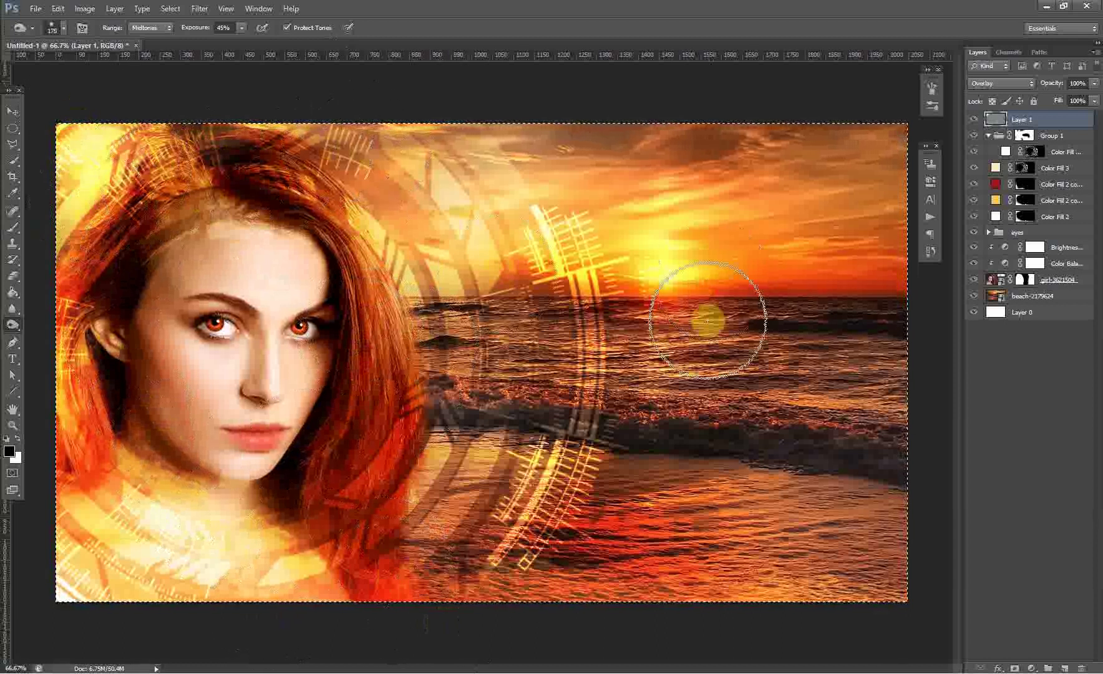
pyautogui.rightClick(12, 325)
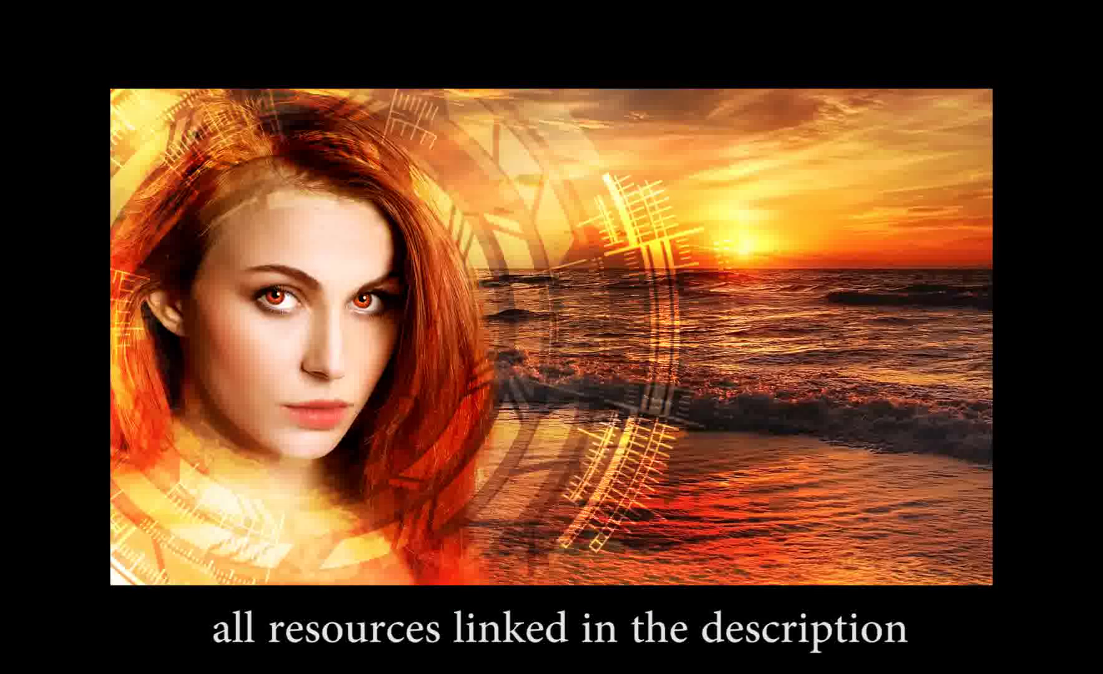